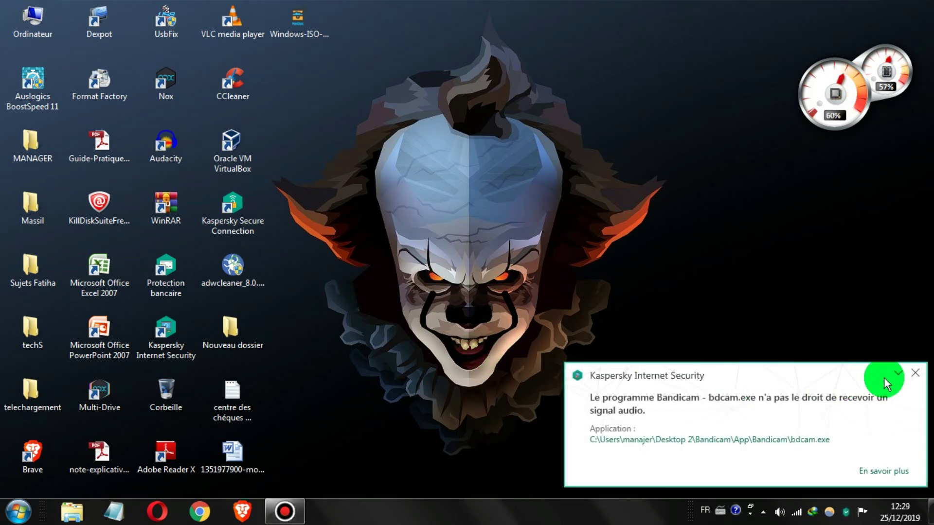
# Step: Launch Windows-ISO-Downloader.exe from the desktop and bring its main window clear of the sponsor window
pyautogui.click(916, 373)
pyautogui.click(302, 21)
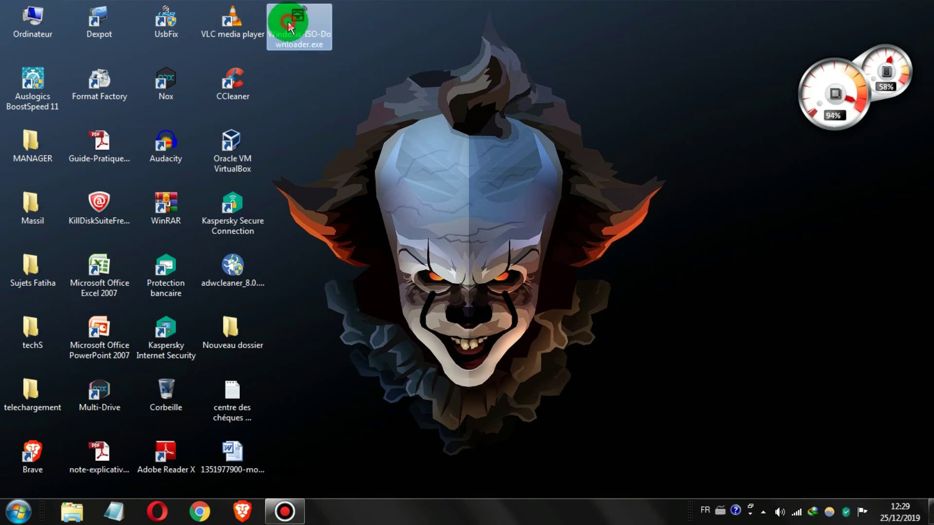
pyautogui.doubleClick(296, 42)
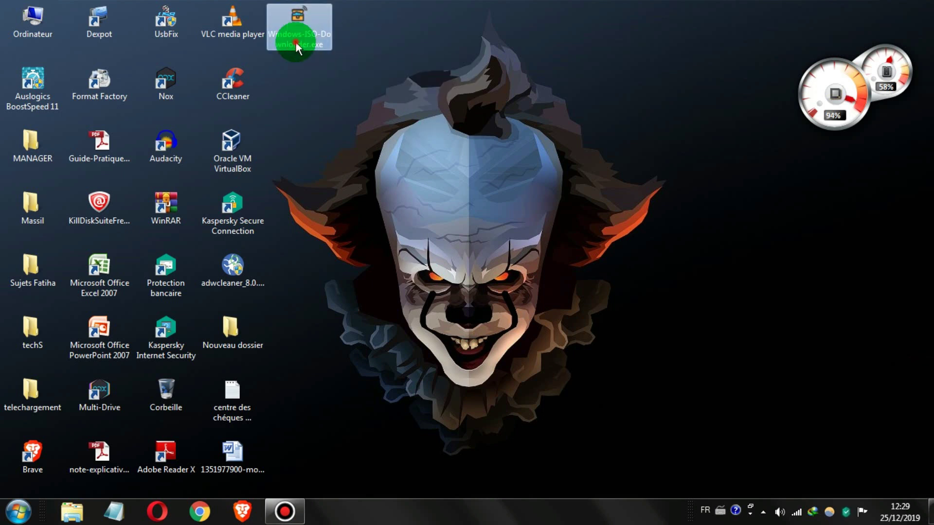
pyautogui.click(506, 268)
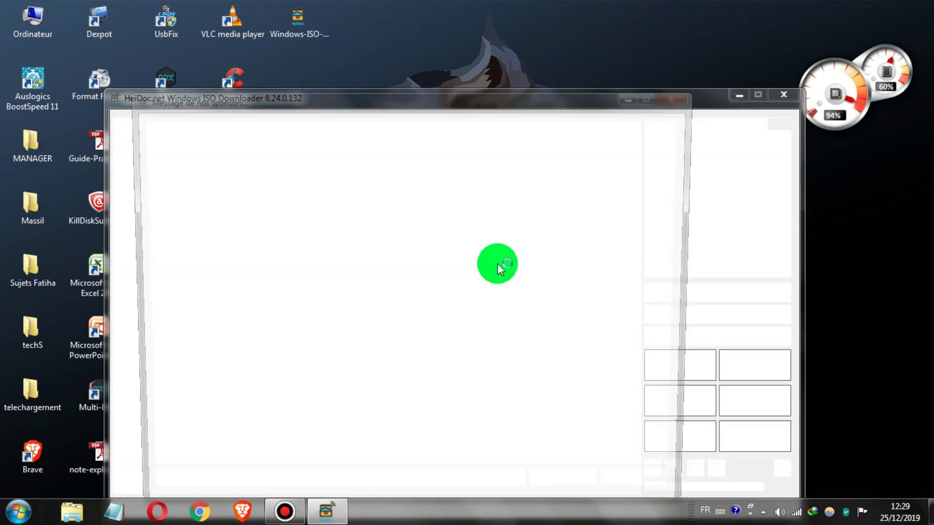
pyautogui.moveTo(722, 98); pyautogui.dragTo(681, 55)
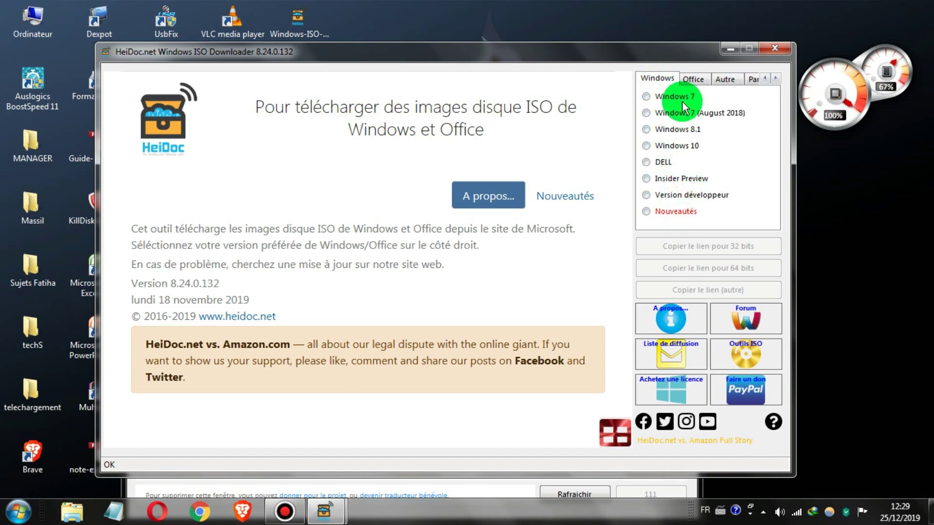
# Step: Choose Windows 8.1 as the product and confirm the edition Windows 8.1/Windows 8.1 Pro
pyautogui.click(683, 131)
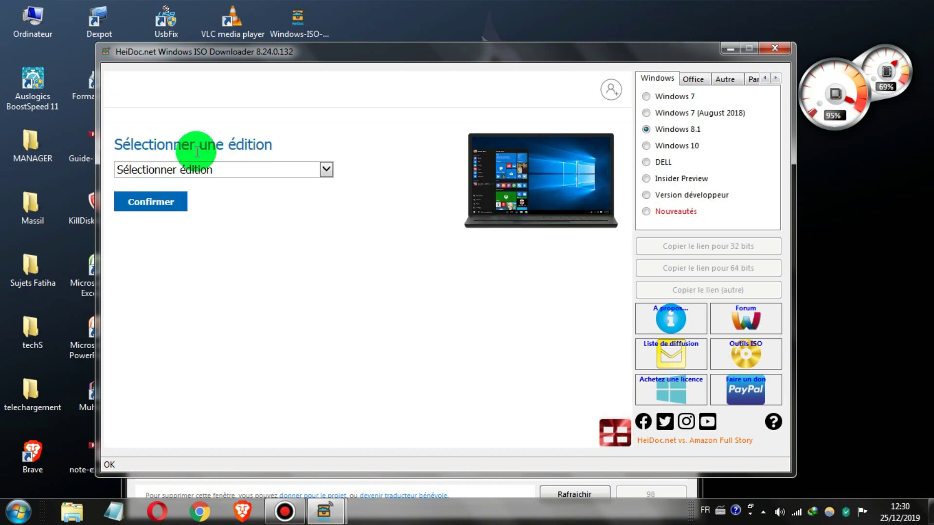
pyautogui.click(220, 176)
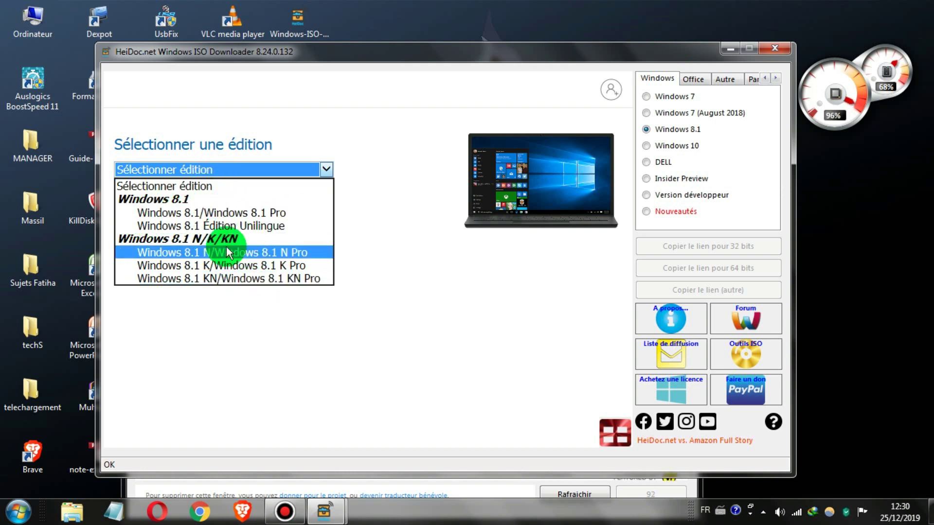
pyautogui.click(217, 211)
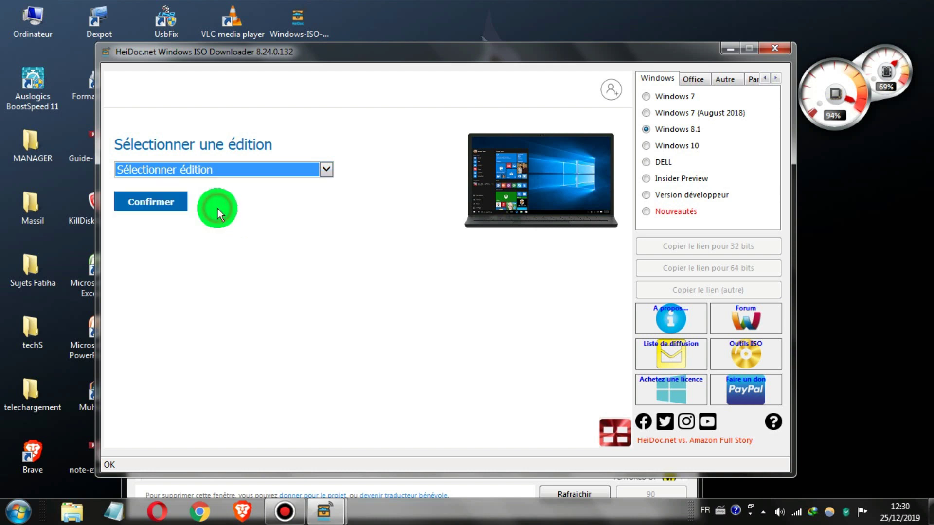
pyautogui.click(155, 214)
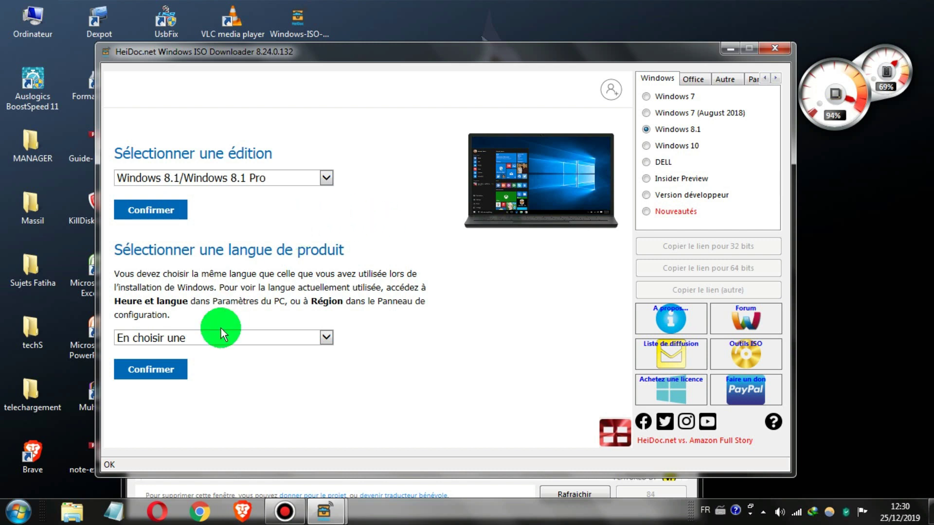
# Step: Set the product language to Français and confirm it
pyautogui.click(326, 337)
pyautogui.scroll(-3, 217, 191)
pyautogui.scroll(3, 217, 302)
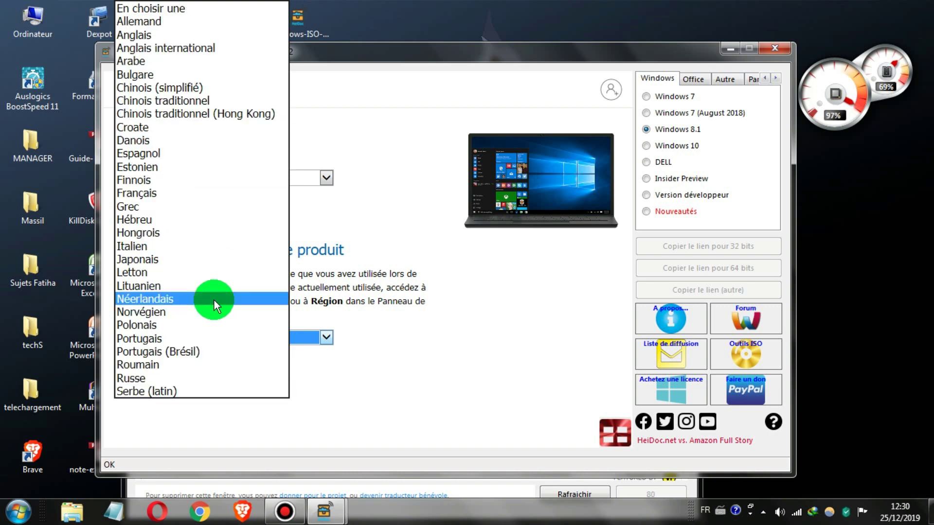
pyautogui.click(156, 201)
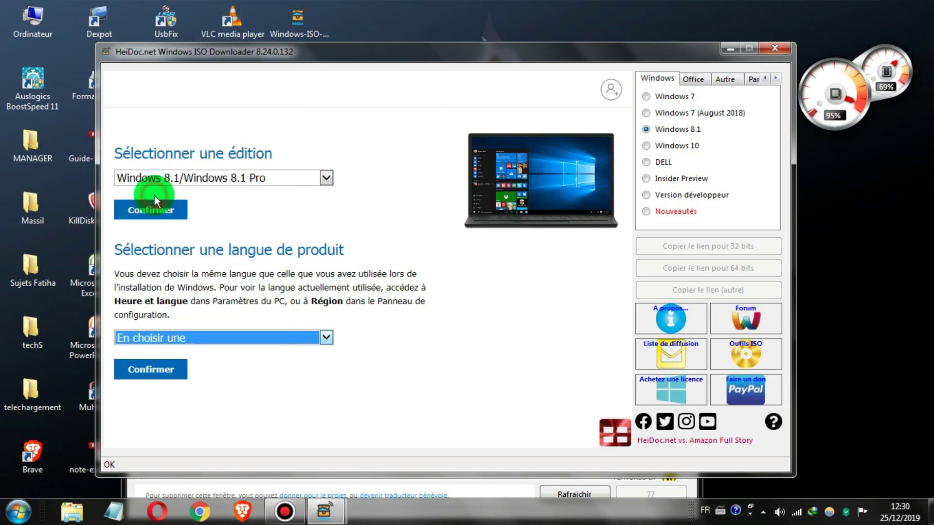
pyautogui.click(152, 371)
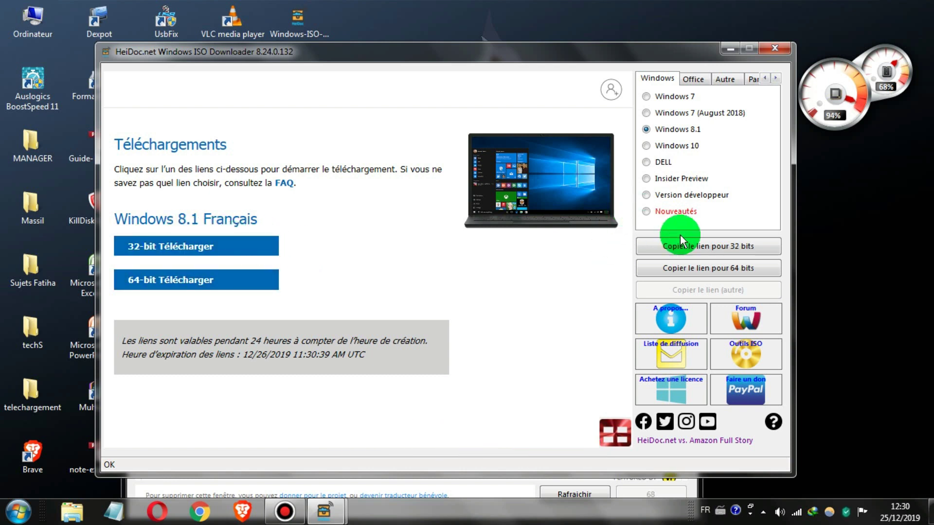
# Step: Copy the 32-bit download link for Windows 8.1 Français and close the ISO downloader
pyautogui.click(733, 251)
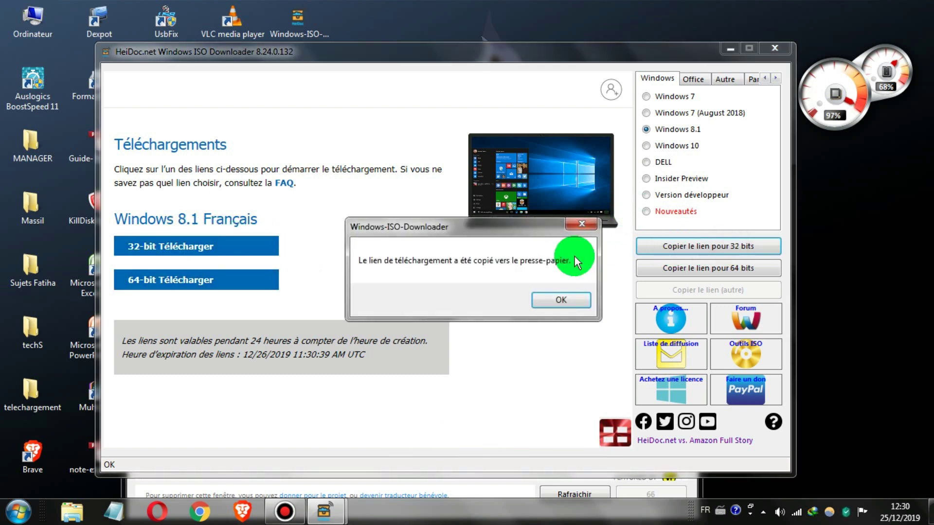
pyautogui.click(560, 299)
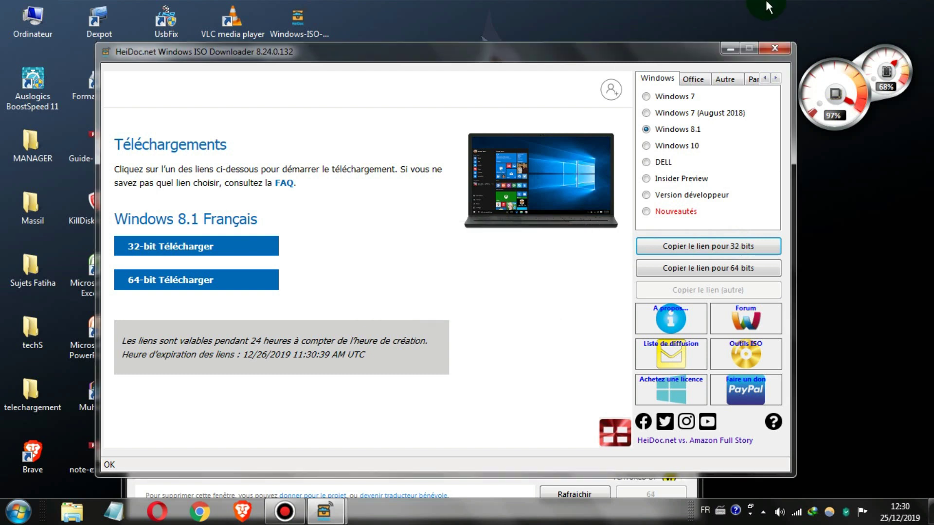
pyautogui.click(776, 49)
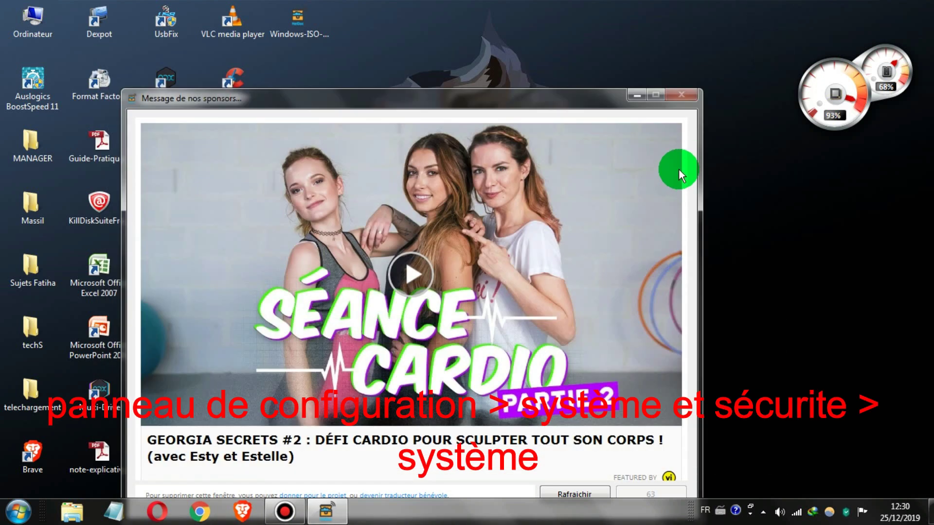
pyautogui.click(643, 103)
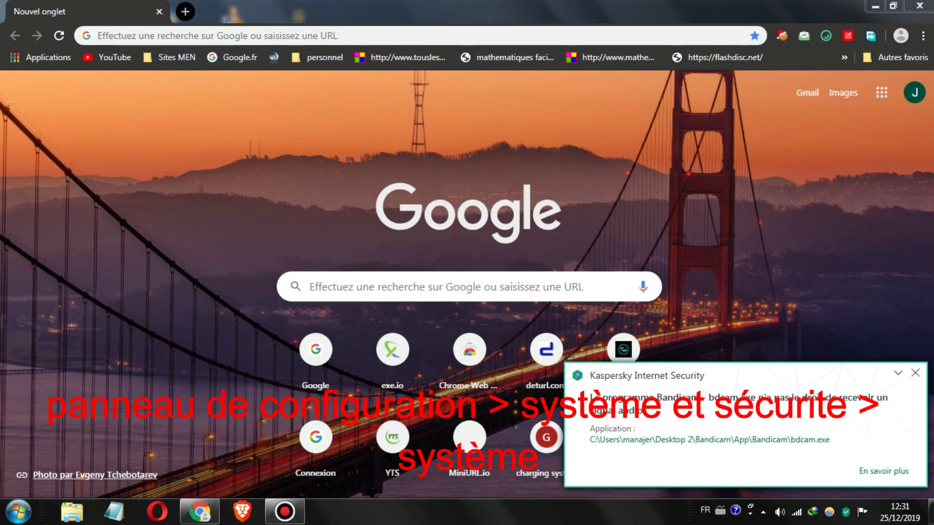
# Step: Open the copied Microsoft download link in Chrome
pyautogui.click(915, 373)
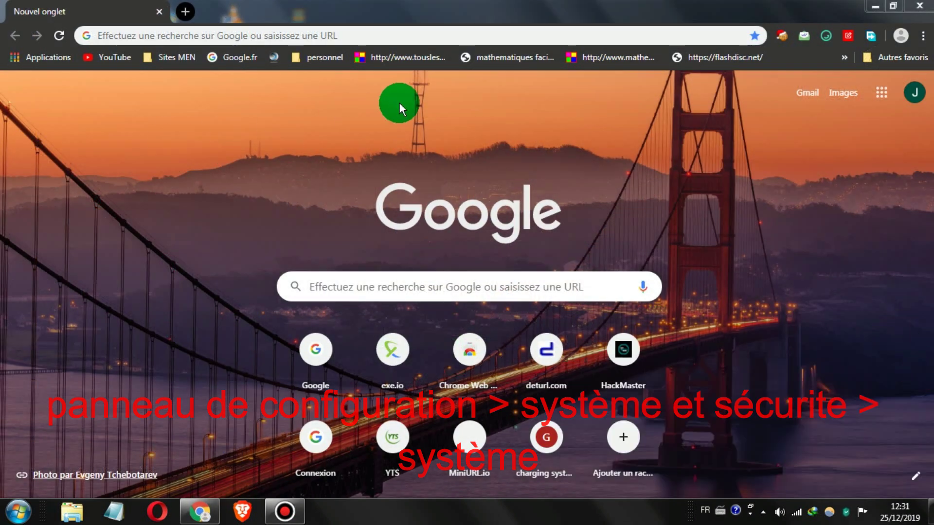
pyautogui.click(271, 35)
pyautogui.hotkey('ctrl', 'v')
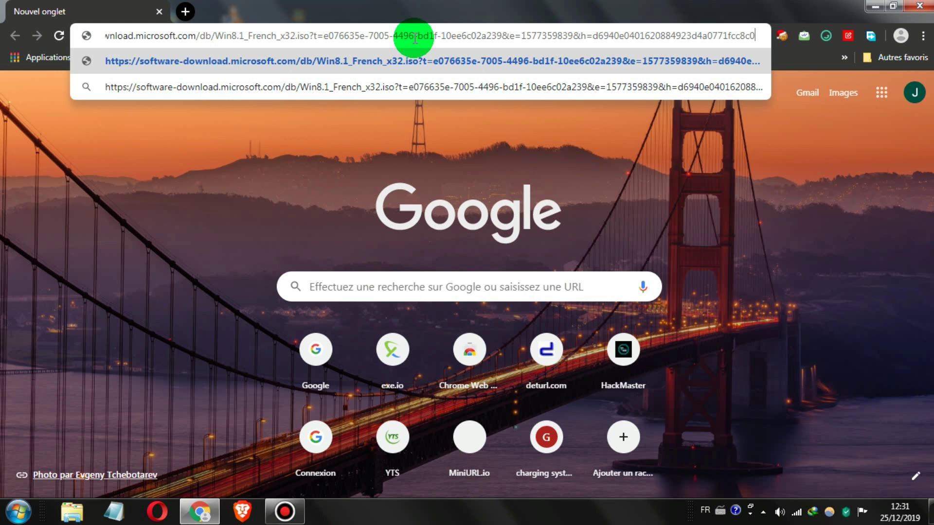
pyautogui.press('Return')
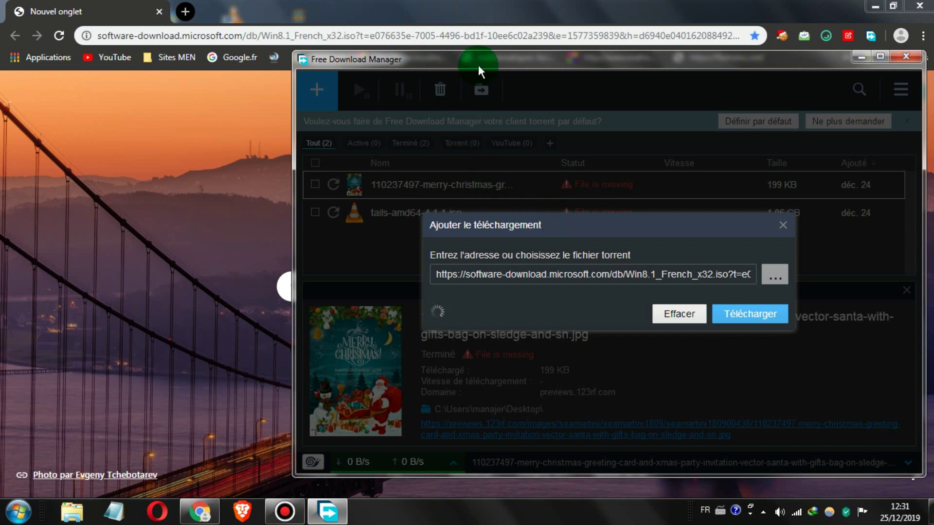
# Step: Download Win8.1_French_x32.iso to the desktop with Free Download Manager
pyautogui.moveTo(478, 65); pyautogui.dragTo(407, 85)
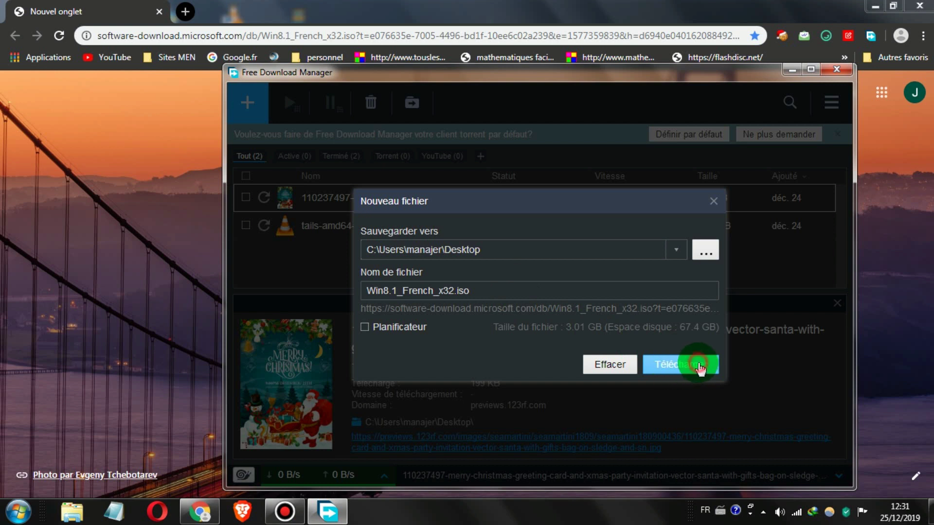
pyautogui.click(699, 368)
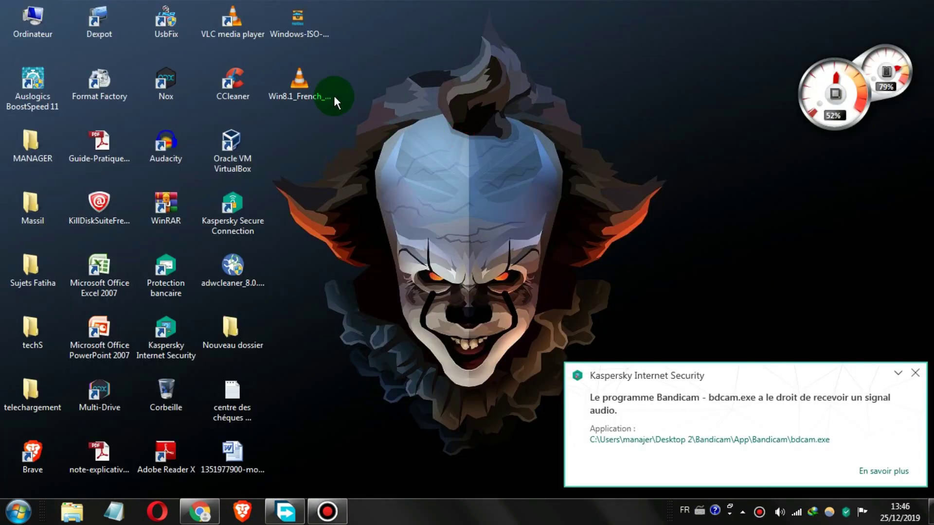
pyautogui.click(327, 104)
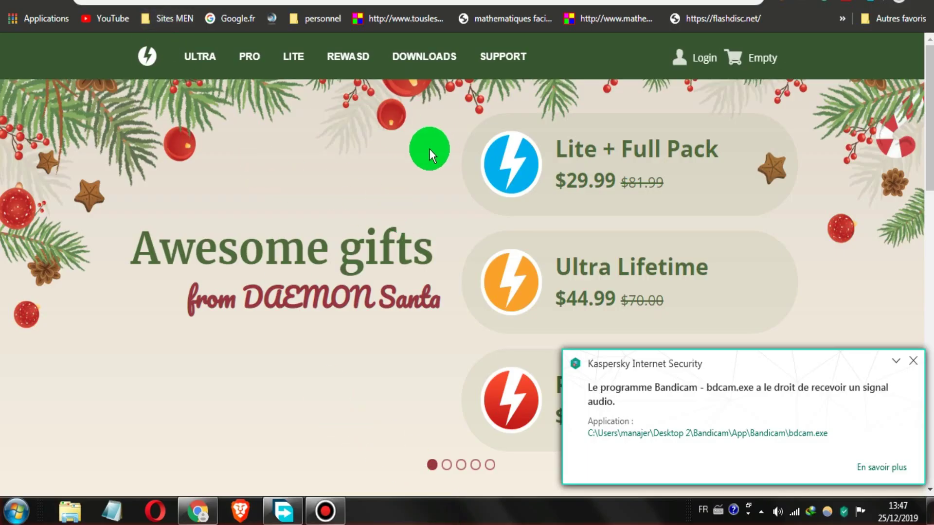
# Step: Request the DAEMON Tools Lite 10 download from the DAEMON Tools website's downloads page and dismiss the discount offer
pyautogui.click(445, 61)
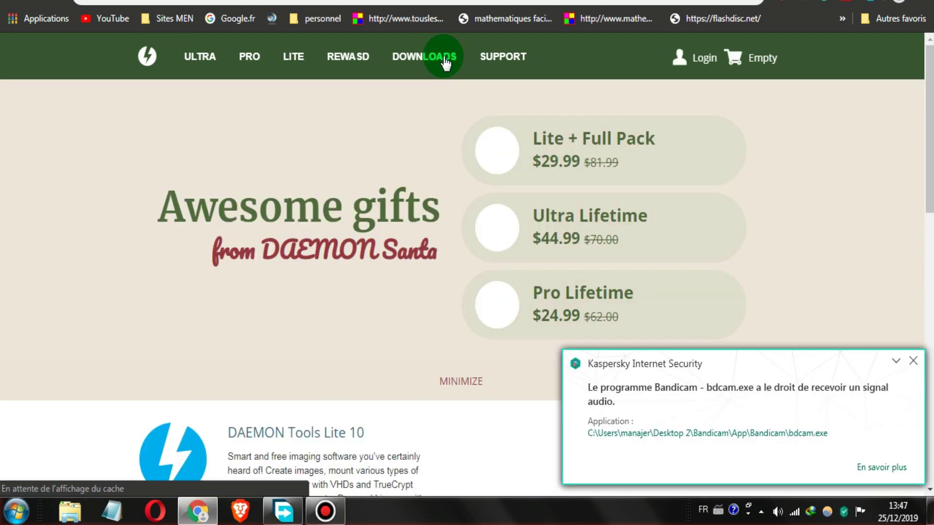
pyautogui.scroll(-9, 355, 242)
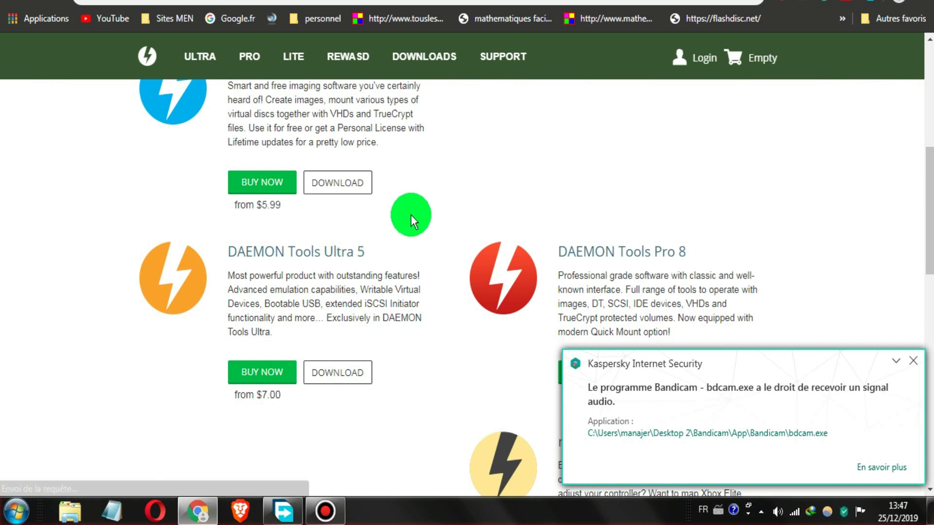
pyautogui.scroll(4, 410, 213)
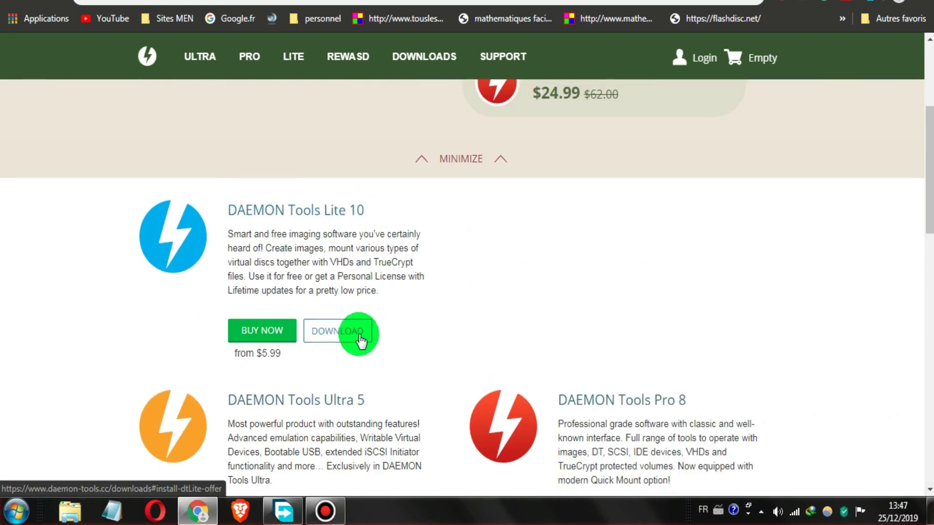
pyautogui.click(359, 335)
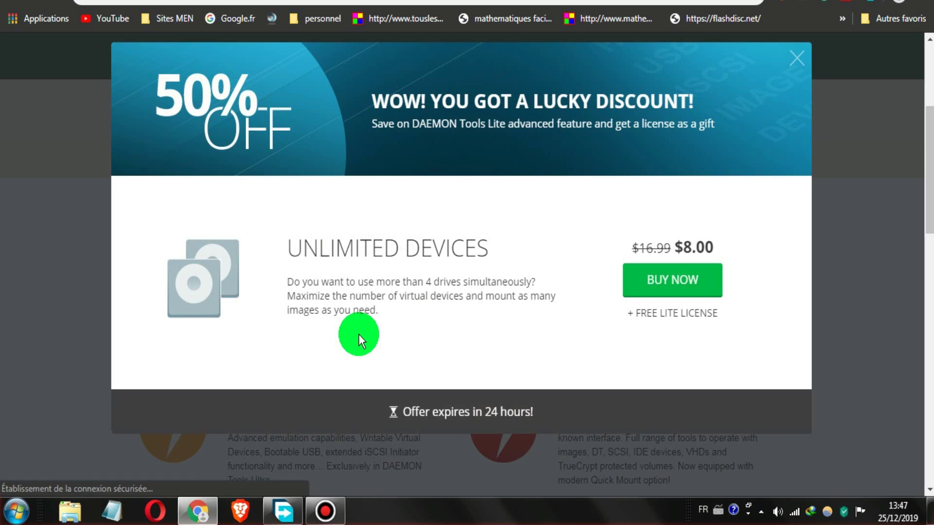
pyautogui.click(804, 63)
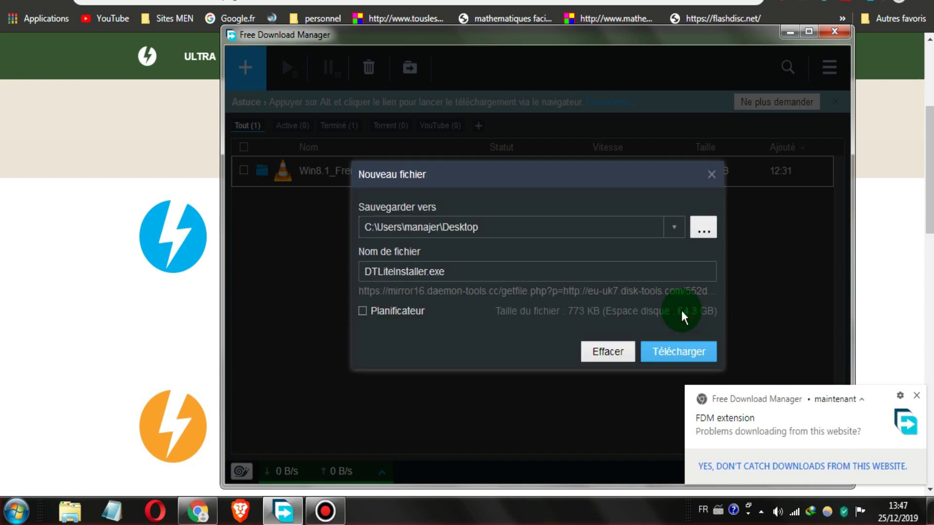
# Step: Download DTLiteInstaller.exe to the desktop and close Free Download Manager
pyautogui.click(689, 356)
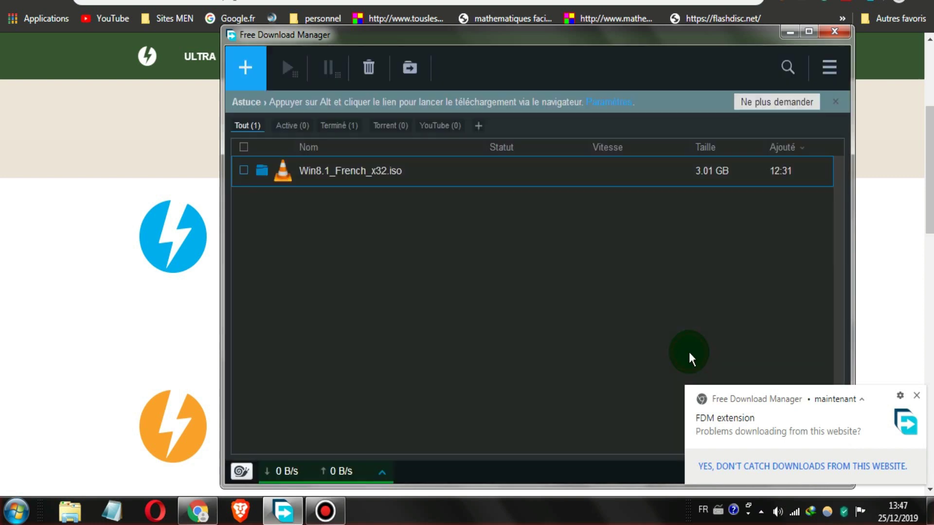
pyautogui.click(917, 395)
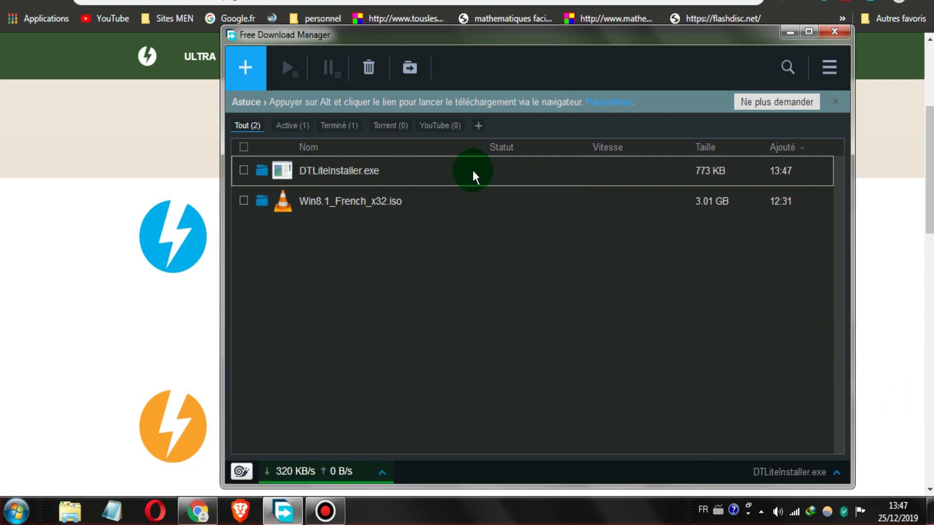
pyautogui.click(828, 32)
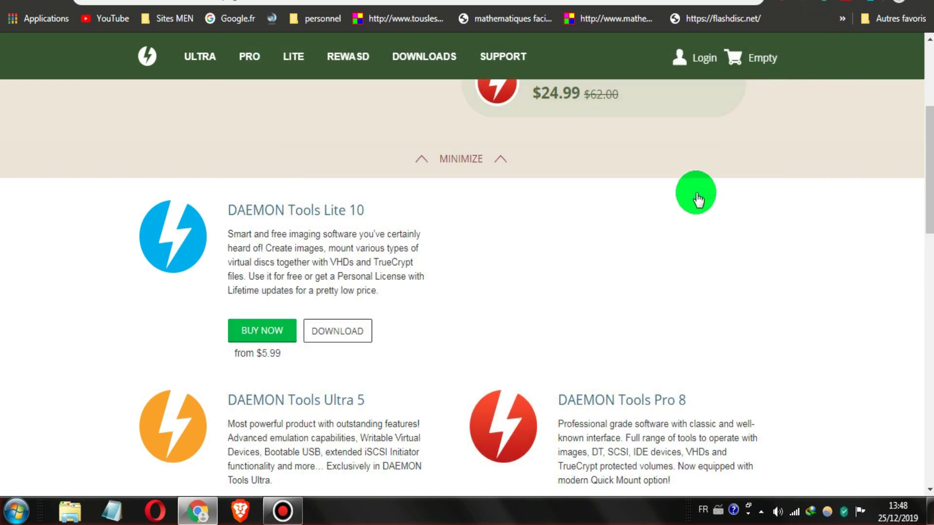
# Step: Run DTLiteInstaller.exe from the desktop
pyautogui.press('super+d')
pyautogui.click(309, 145)
pyautogui.doubleClick(316, 147)
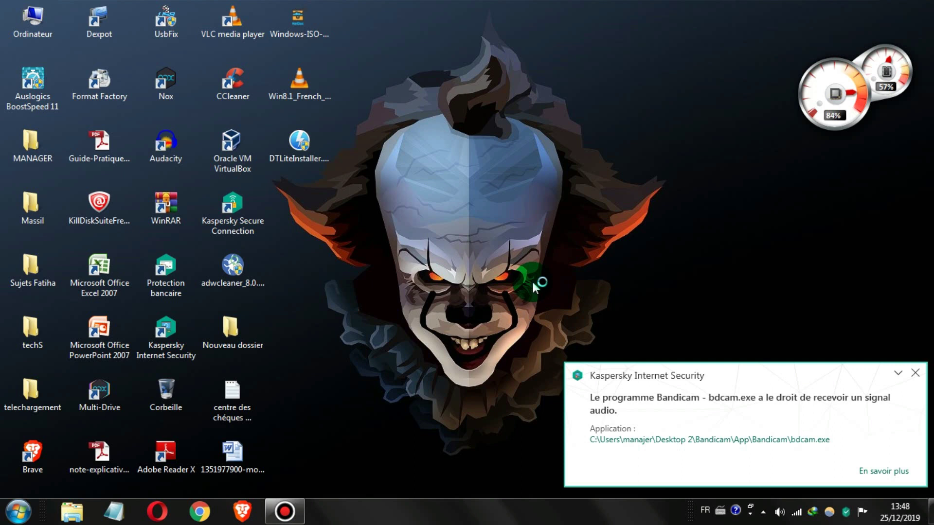
pyautogui.click(915, 374)
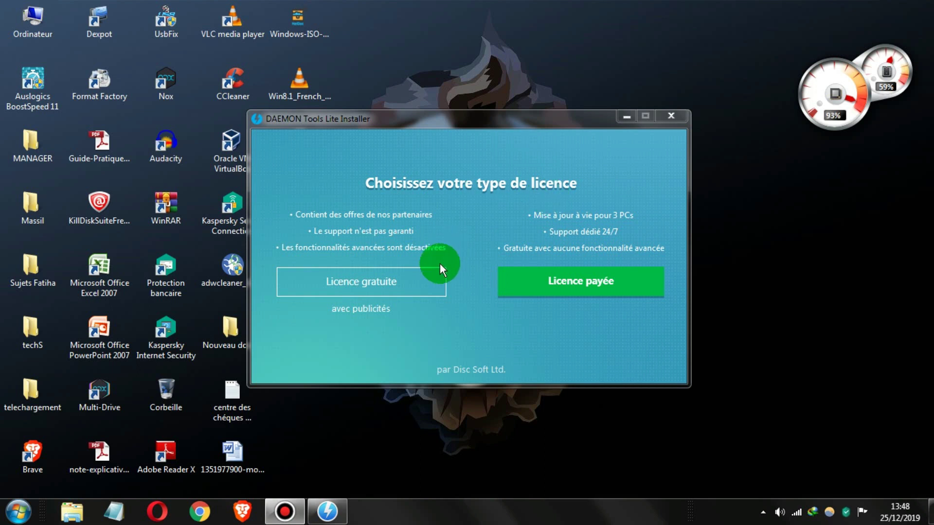
# Step: Start installing DAEMON Tools Lite and its drivers, selecting the free licence (Licence gratuite) in both the installer and the setup wizard
pyautogui.click(396, 282)
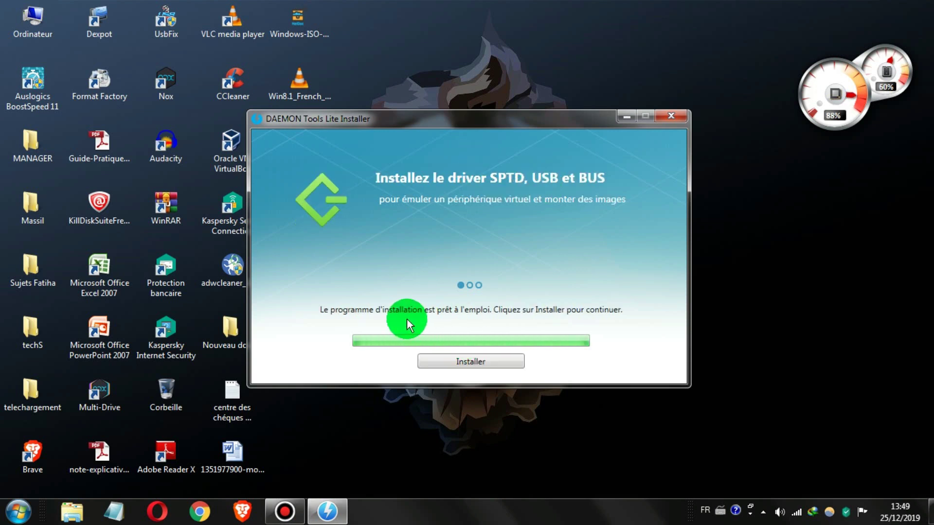
pyautogui.click(489, 366)
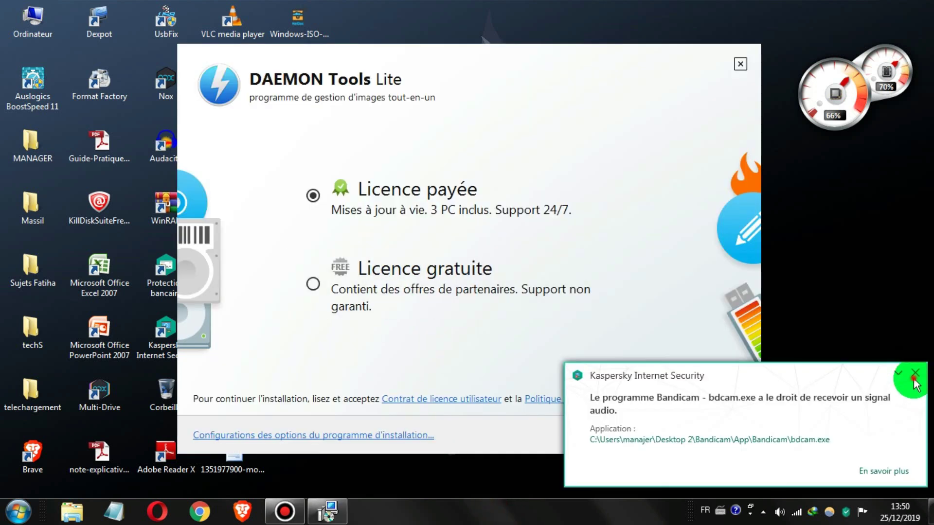
pyautogui.click(377, 297)
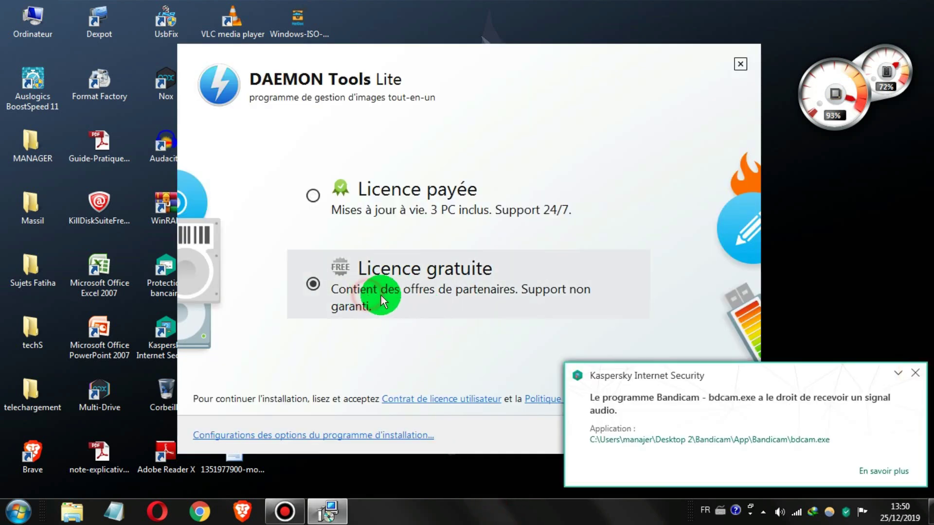
pyautogui.click(922, 376)
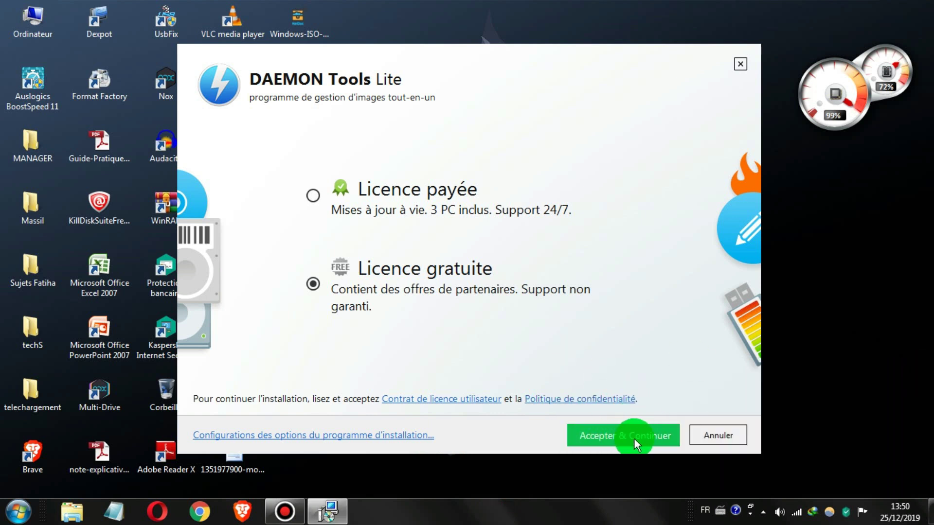
# Step: Review the setup options for language, installation folder, components and associated file formats, and return to the licence choice
pyautogui.click(420, 436)
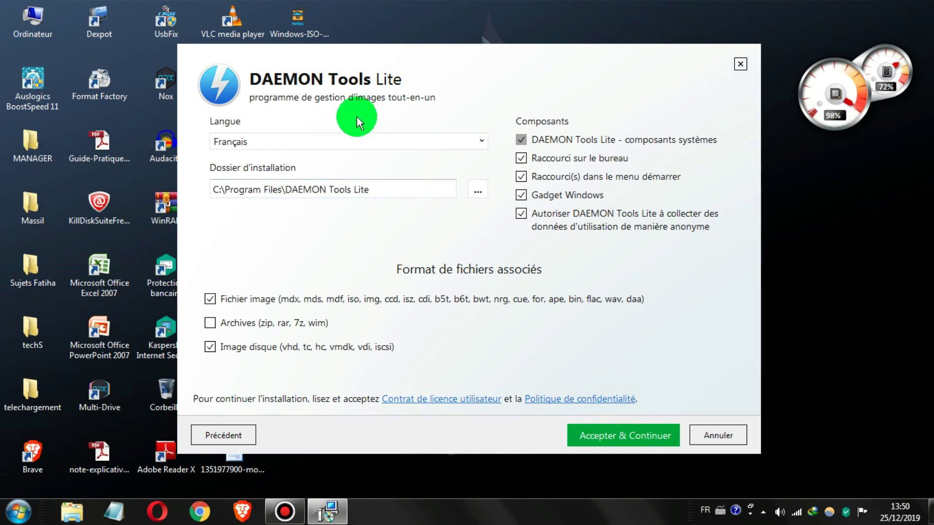
pyautogui.click(223, 436)
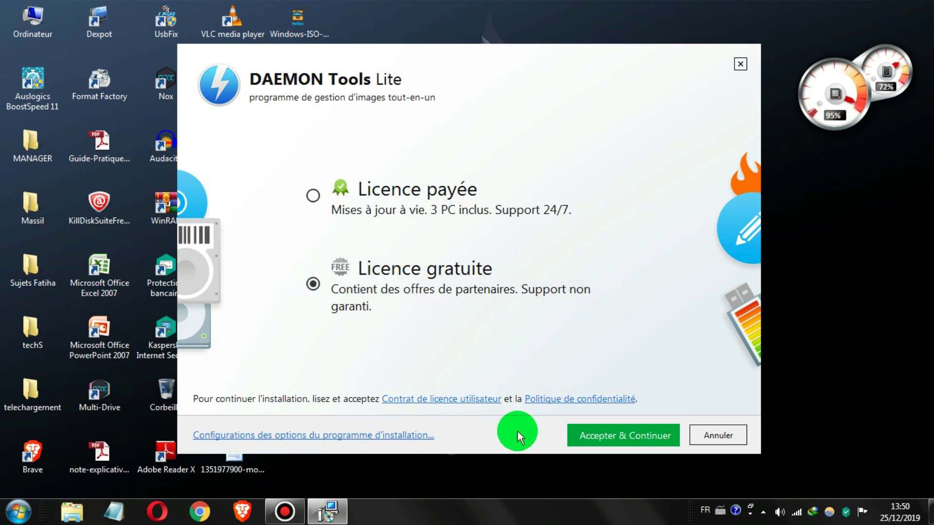
pyautogui.click(366, 434)
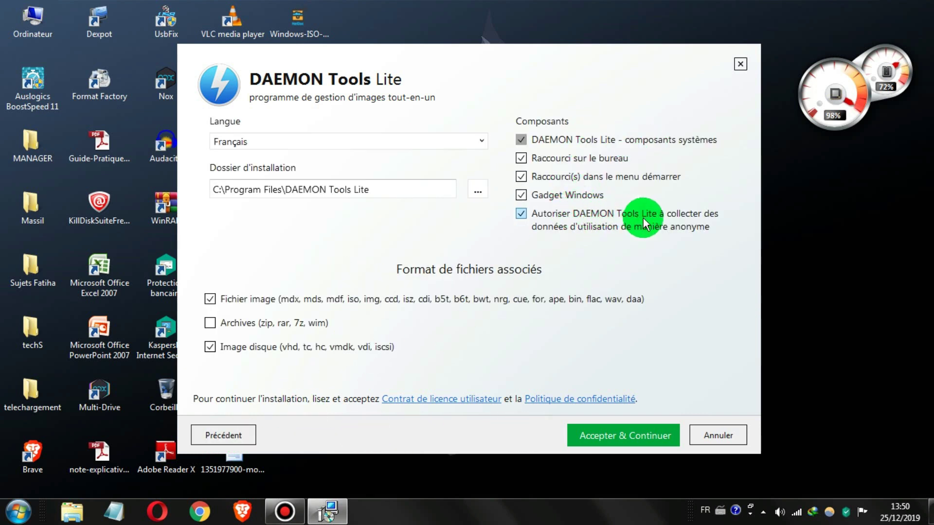
pyautogui.click(233, 434)
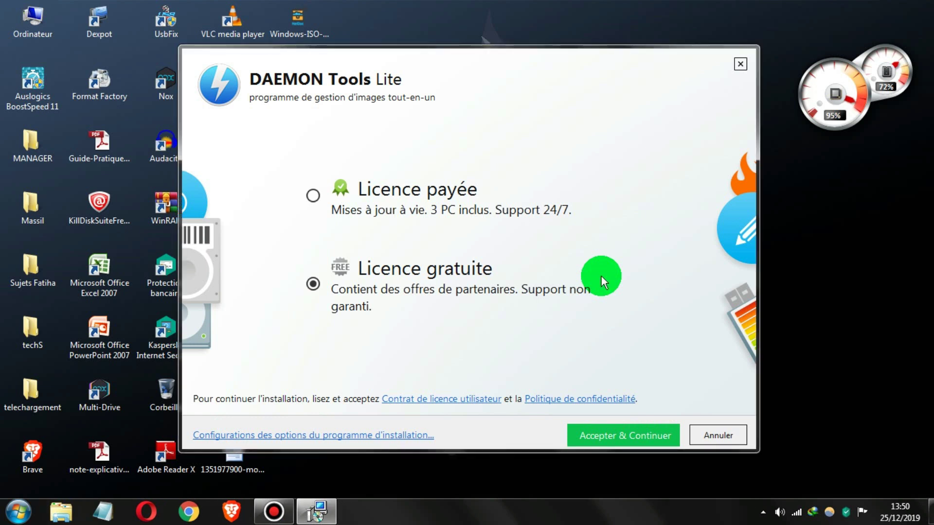
# Step: Run the installation including the DTLite.gadget desktop gadget, and close that gadget on the desktop
pyautogui.press('Return')
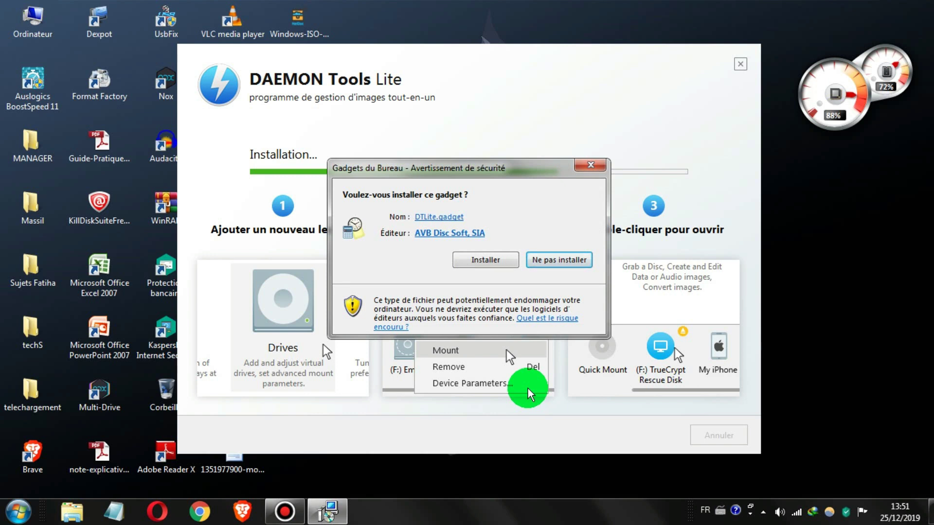
pyautogui.click(468, 262)
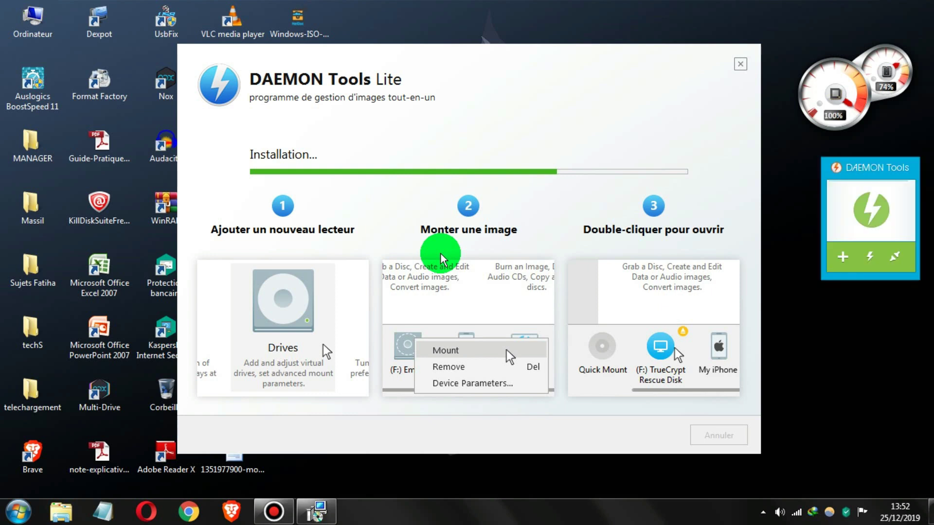
pyautogui.click(925, 162)
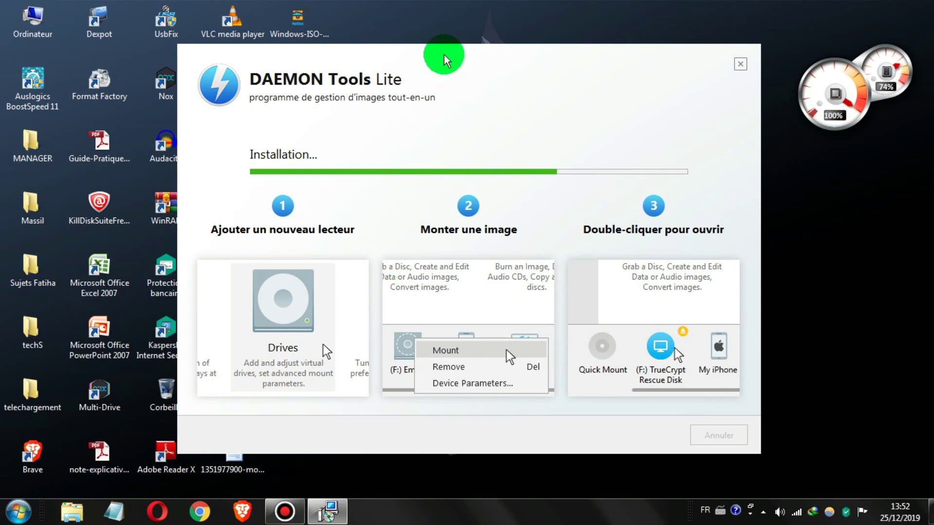
# Step: Dismiss the Kaspersky notification and close both the finished installer and the browser window it opens
pyautogui.moveTo(464, 59)
pyautogui.mouseDown()
pyautogui.moveTo(454, 63)
pyautogui.moveTo(467, 59)
pyautogui.mouseUp()
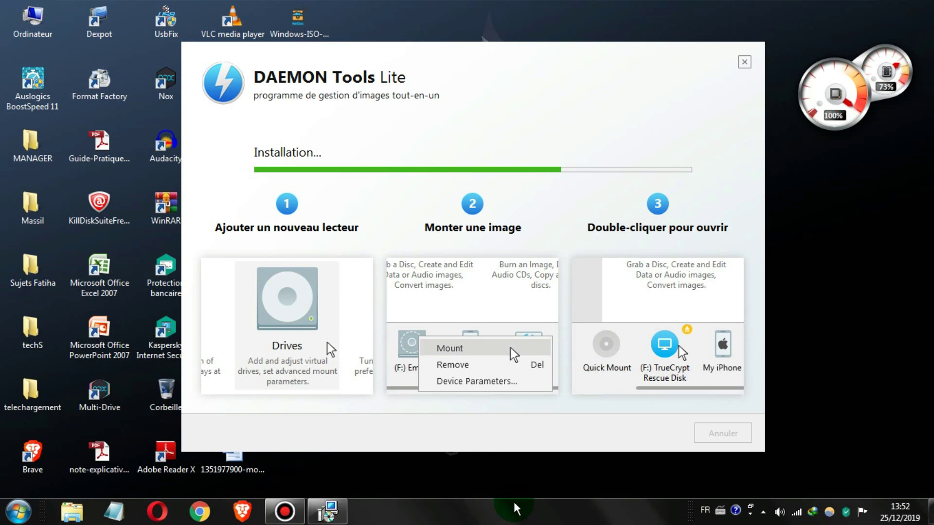
pyautogui.click(919, 374)
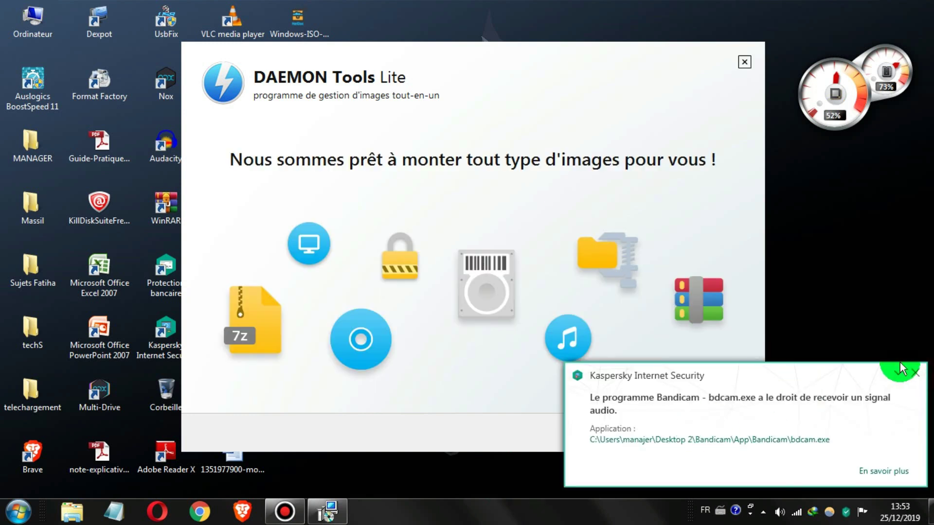
pyautogui.click(919, 375)
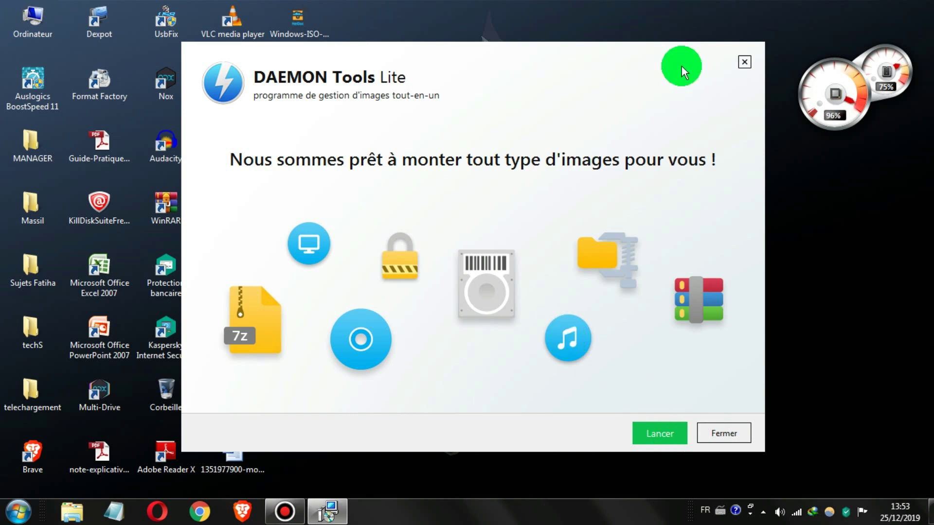
pyautogui.click(745, 62)
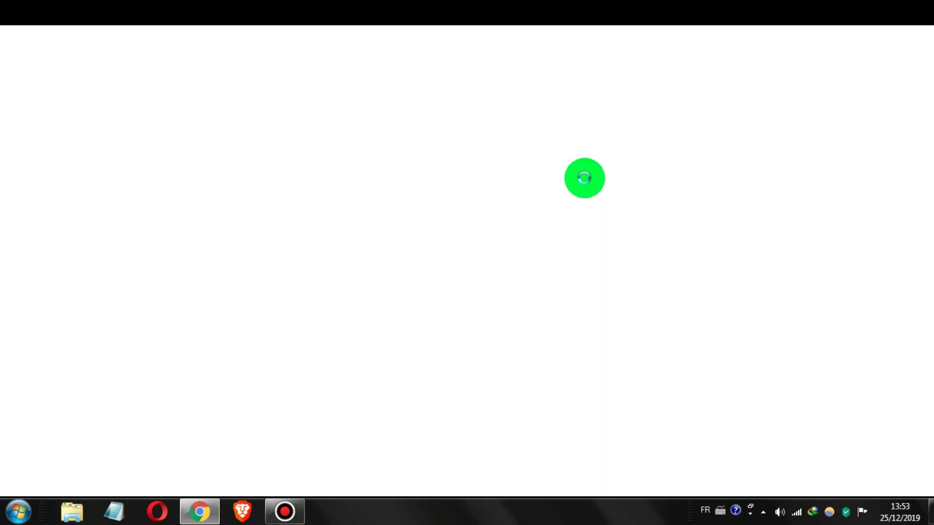
pyautogui.click(919, 7)
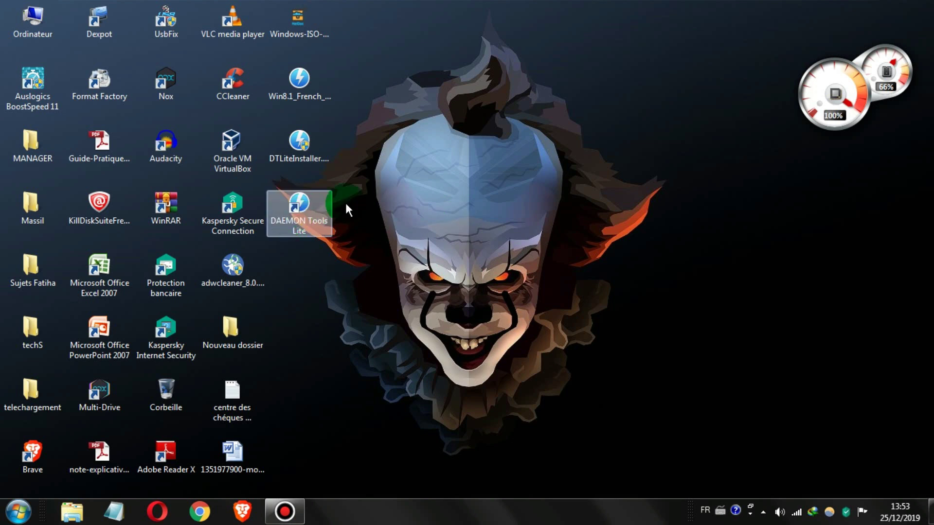
# Step: Launch DAEMON Tools Lite from its desktop shortcut and skip the welcome tutorial
pyautogui.doubleClick(306, 214)
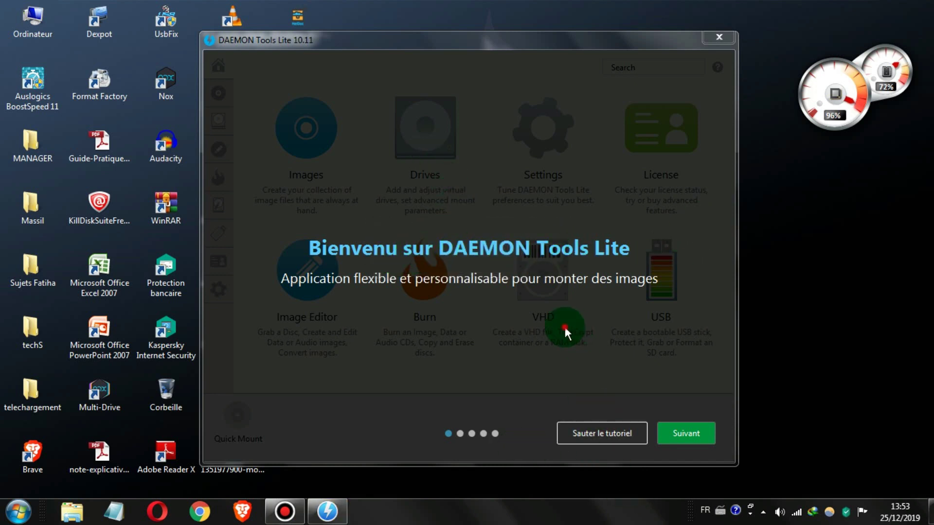
pyautogui.click(617, 434)
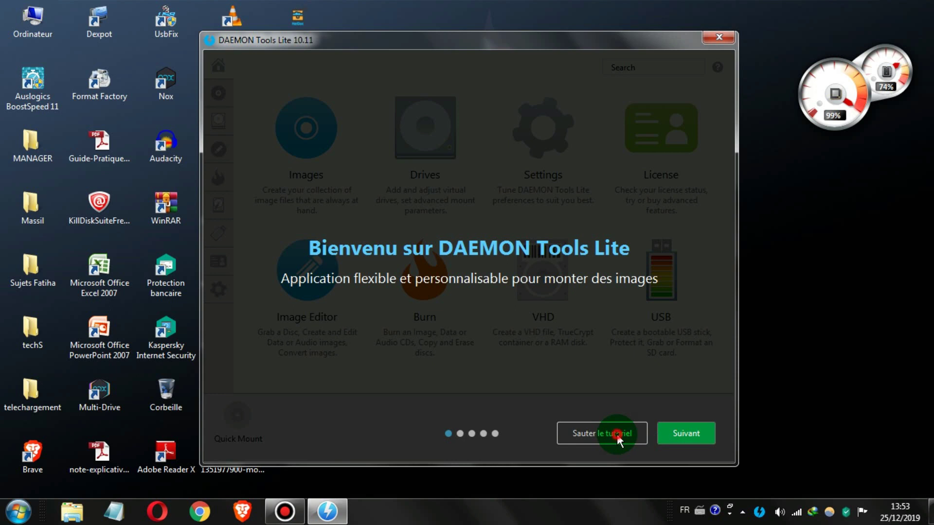
pyautogui.click(655, 434)
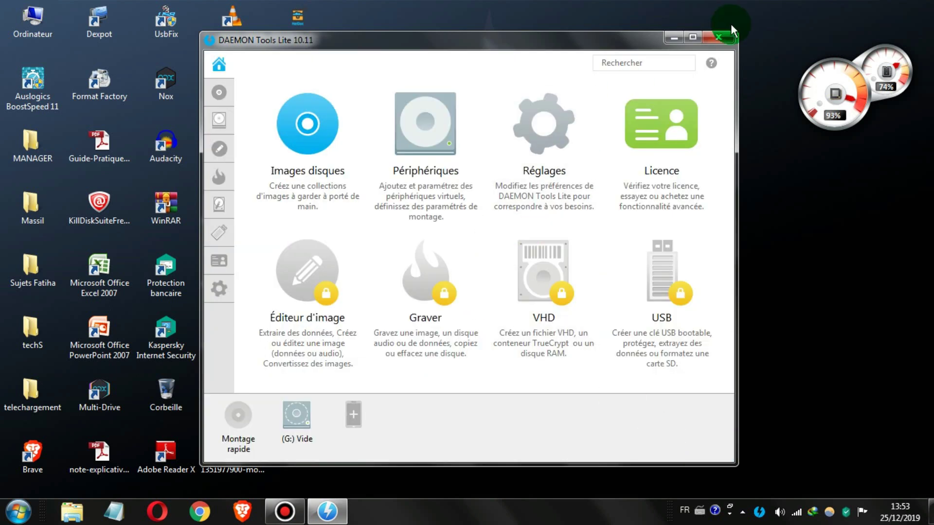
pyautogui.click(701, 40)
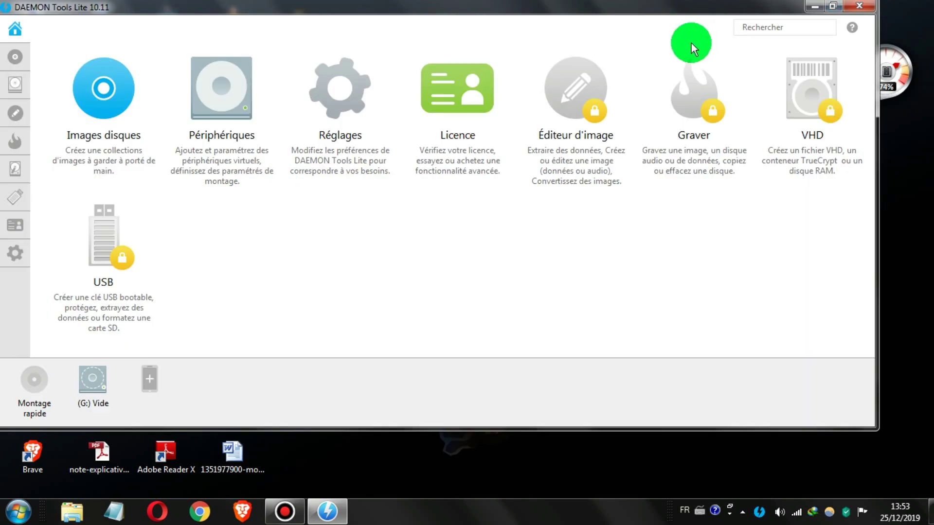
pyautogui.click(833, 7)
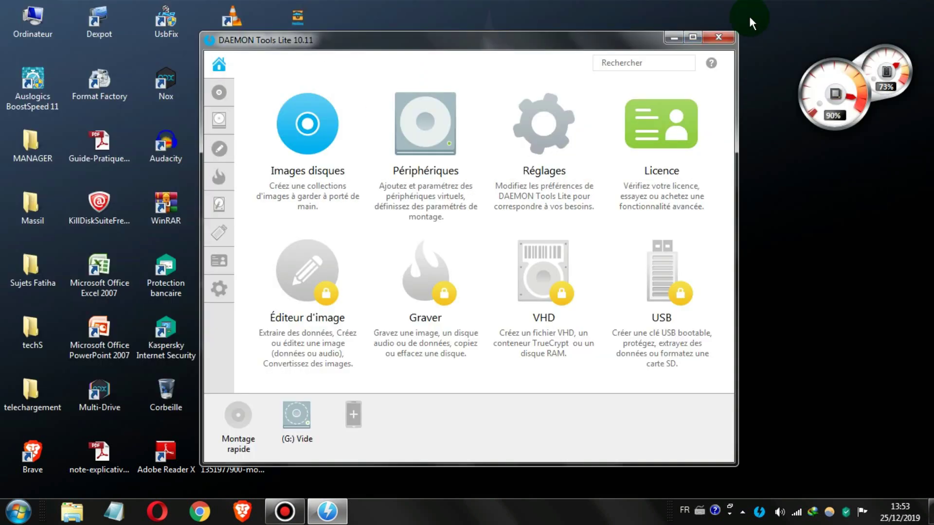
pyautogui.click(699, 38)
pyautogui.moveTo(590, 9); pyautogui.dragTo(539, 32)
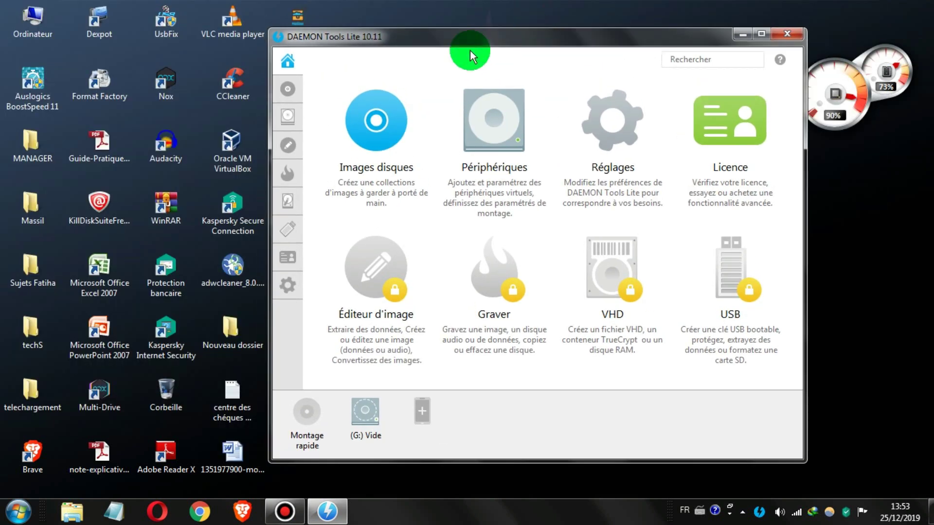
# Step: Add the Win8.1_French_x32.iso file from the desktop to the disc image catalogue (Images disques)
pyautogui.click(286, 68)
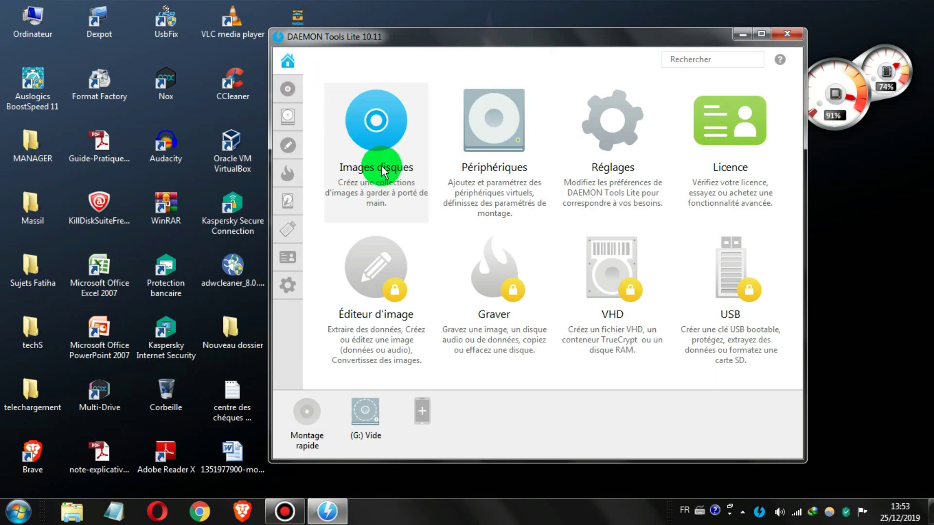
pyautogui.click(356, 168)
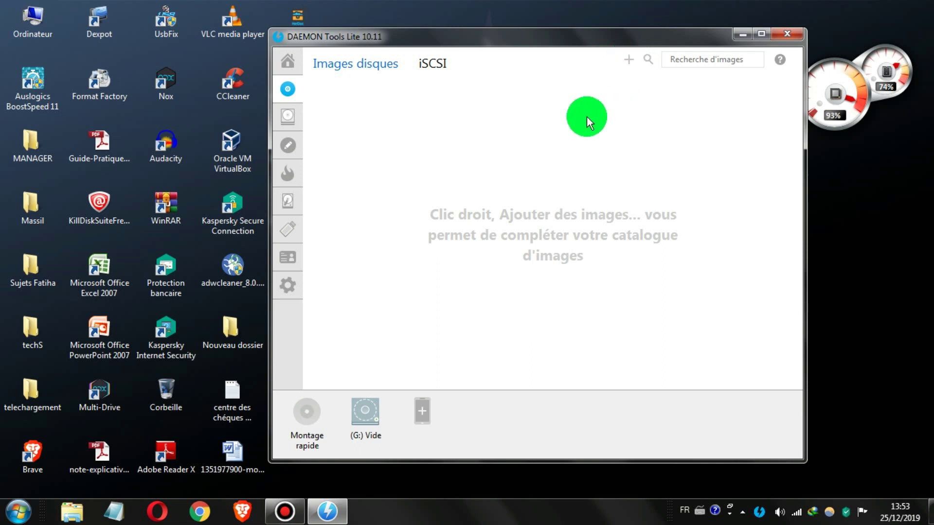
pyautogui.rightClick(540, 149)
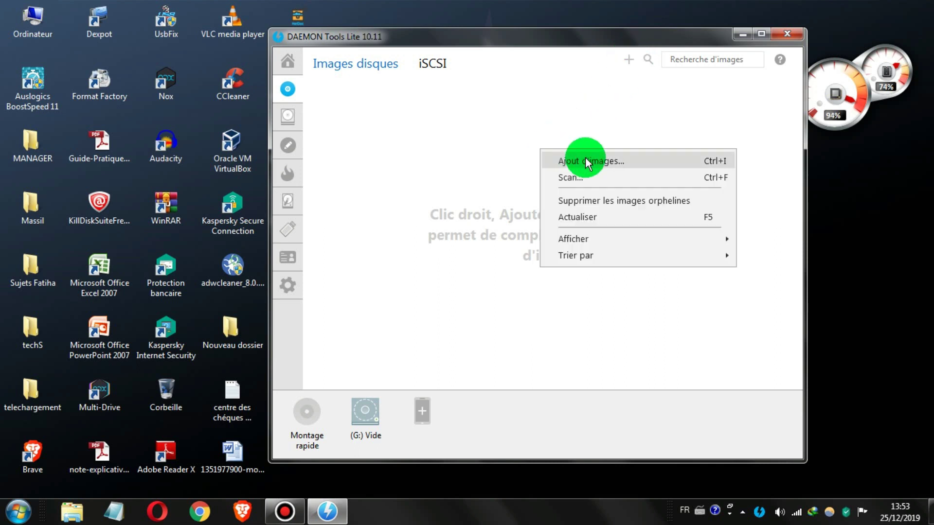
pyautogui.click(524, 34)
pyautogui.moveTo(538, 39); pyautogui.dragTo(603, 45)
pyautogui.click(298, 100)
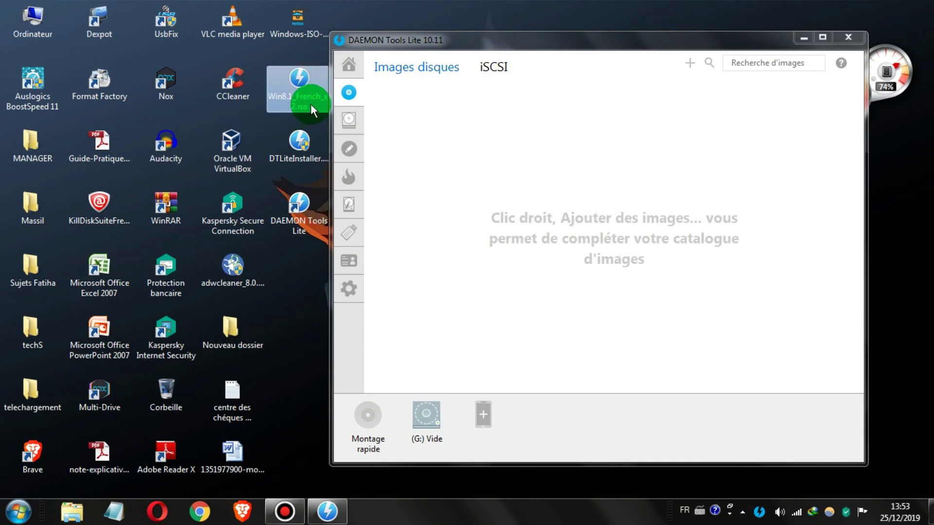
pyautogui.moveTo(292, 81); pyautogui.dragTo(531, 176)
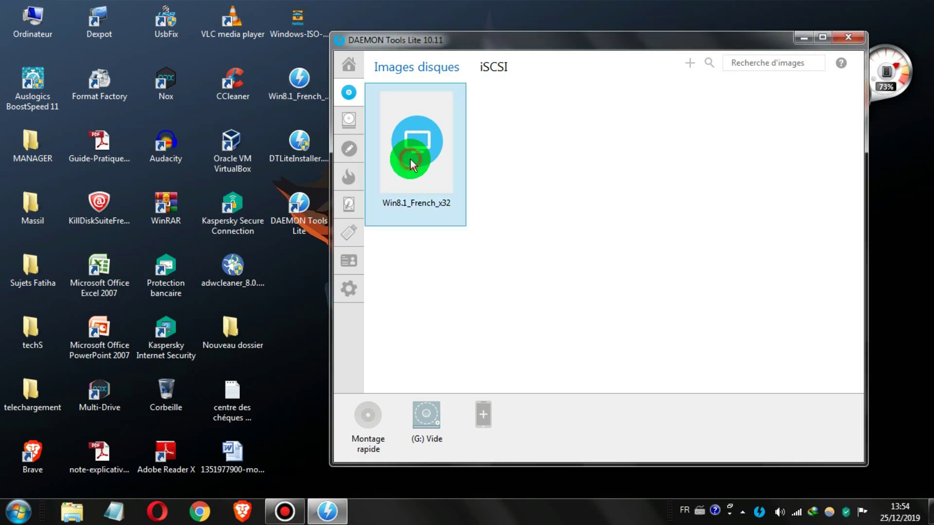
# Step: Mount the Win8.1_French_x32 image from the catalogue on a virtual drive
pyautogui.rightClick(418, 152)
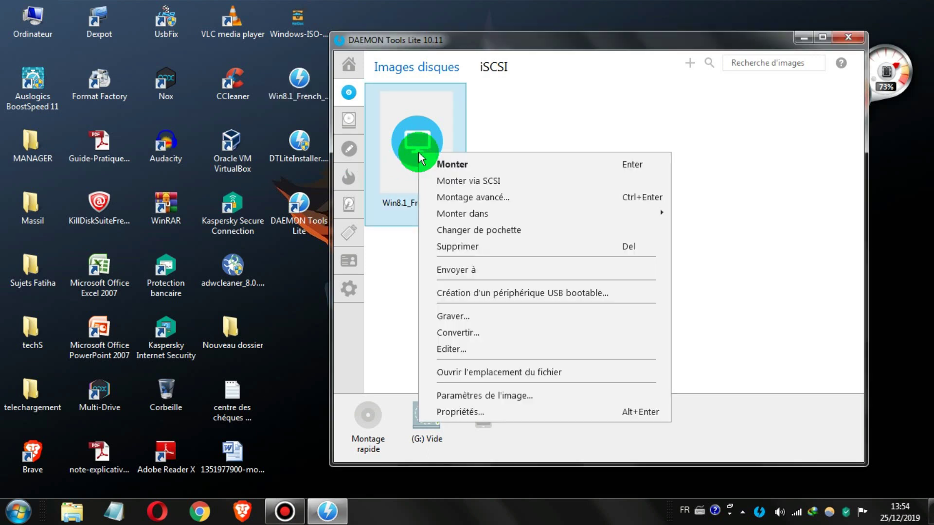
pyautogui.click(497, 164)
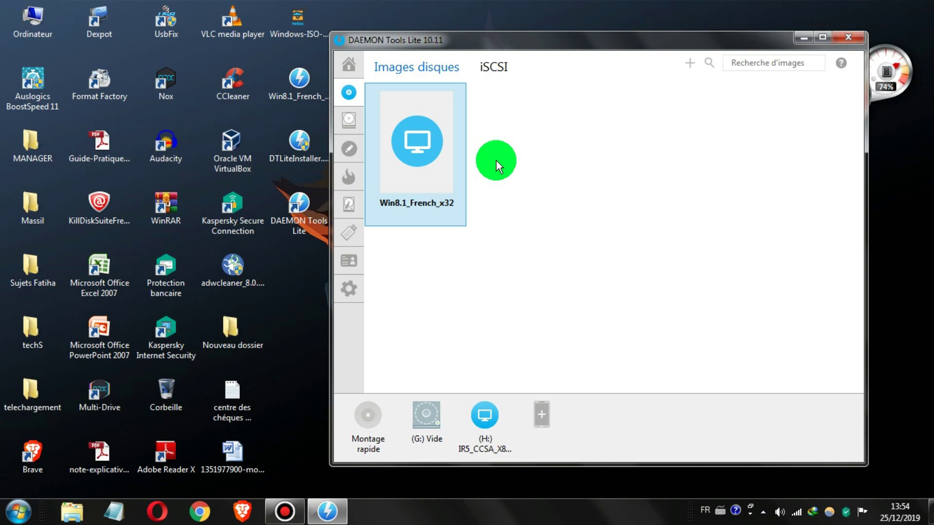
pyautogui.moveTo(475, 426)
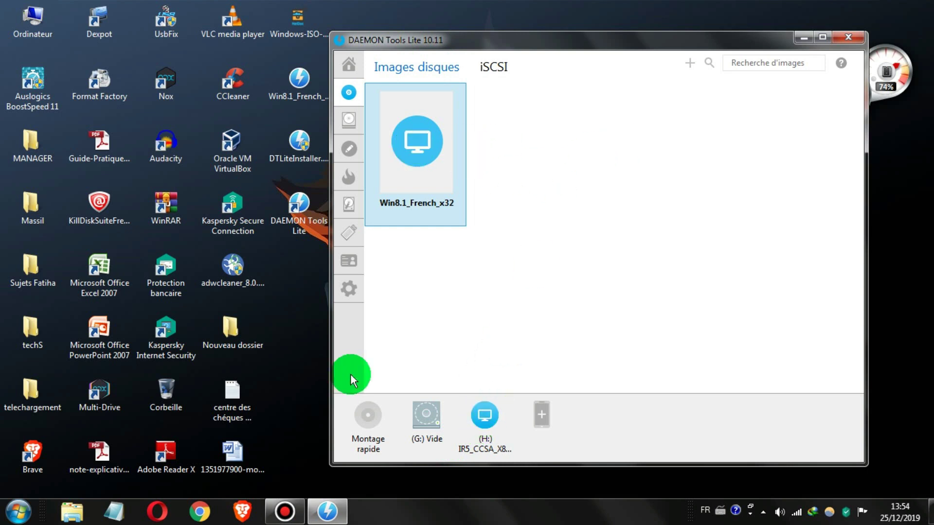
# Step: Show the computer's drives in Windows Explorer and select the mounted BD-ROM drive (H:)
pyautogui.rightClick(72, 511)
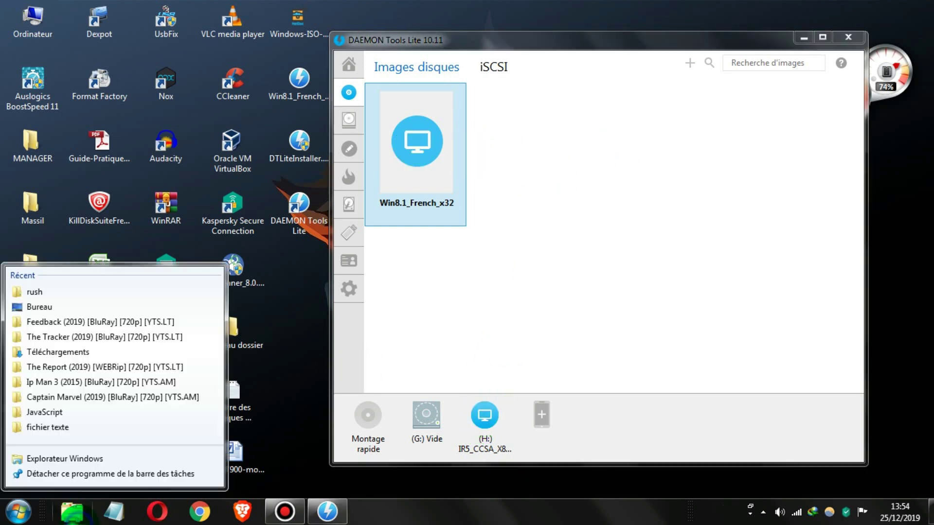
pyautogui.click(85, 459)
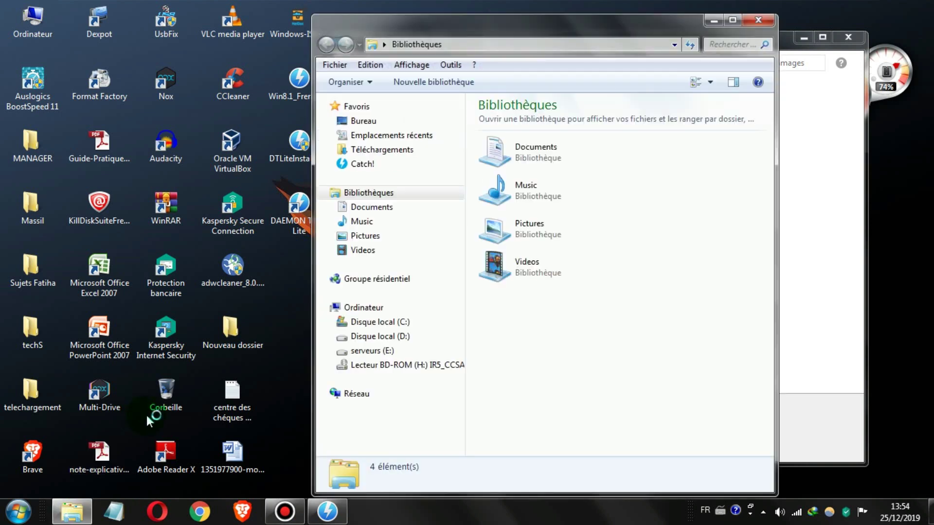
pyautogui.moveTo(590, 21); pyautogui.dragTo(398, 21)
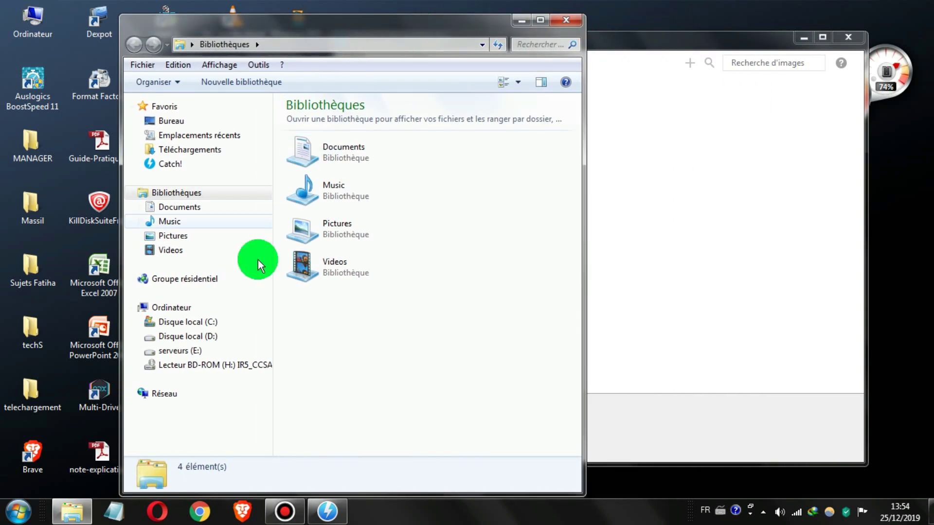
pyautogui.click(197, 307)
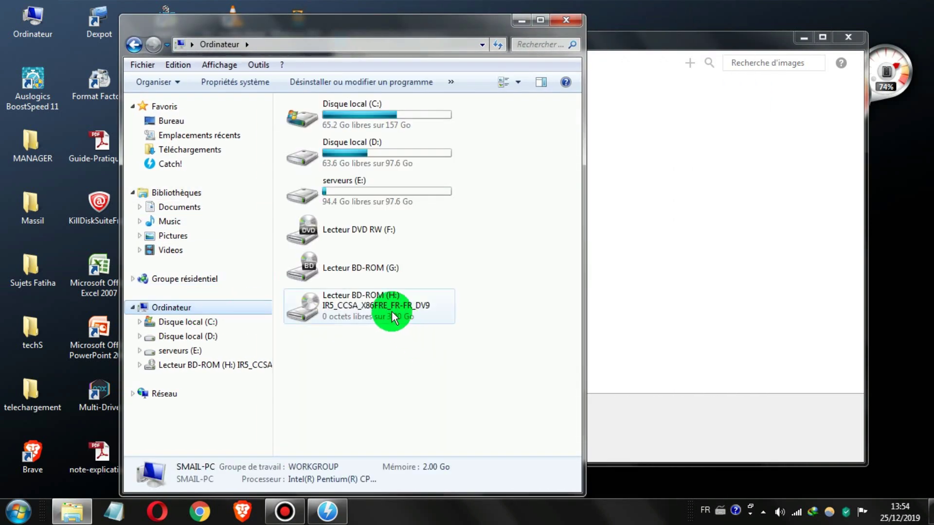
pyautogui.click(385, 307)
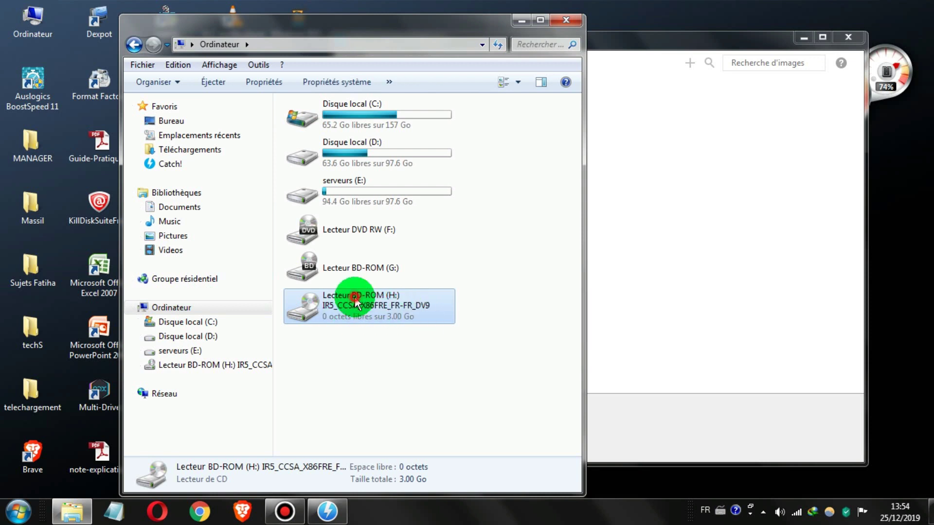
# Step: Open the mounted Windows 8.1 drive (H:) and launch setup.exe with permission to run
pyautogui.doubleClick(359, 298)
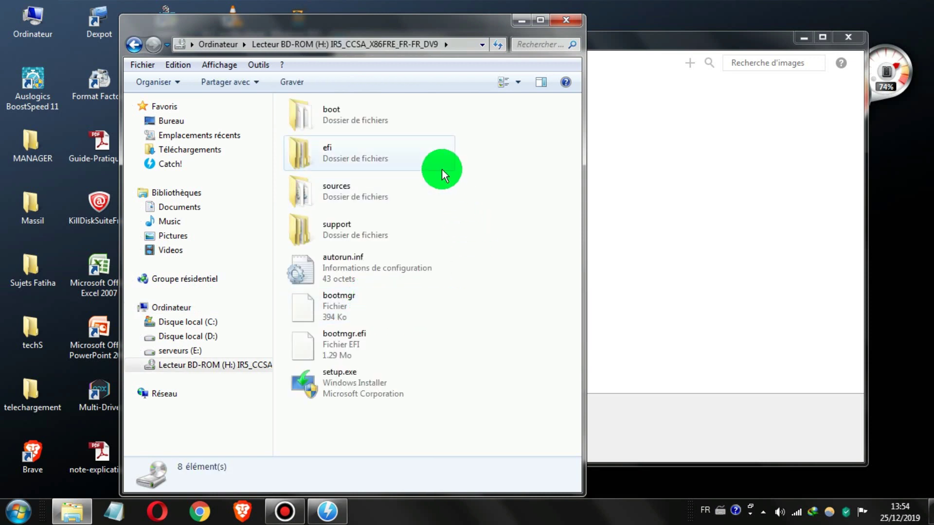
pyautogui.doubleClick(343, 384)
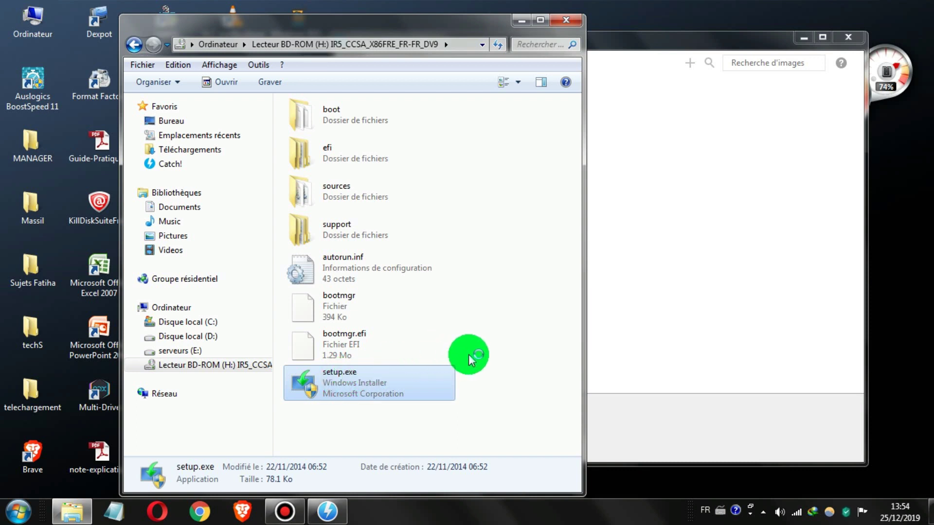
pyautogui.click(415, 296)
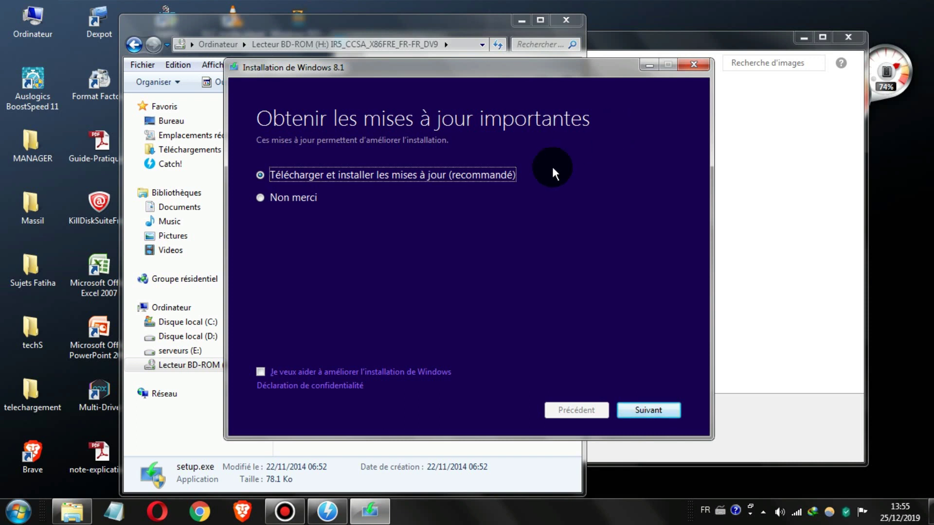
# Step: Decline downloading the important updates (Non merci) and continue to the product key page
pyautogui.click(292, 199)
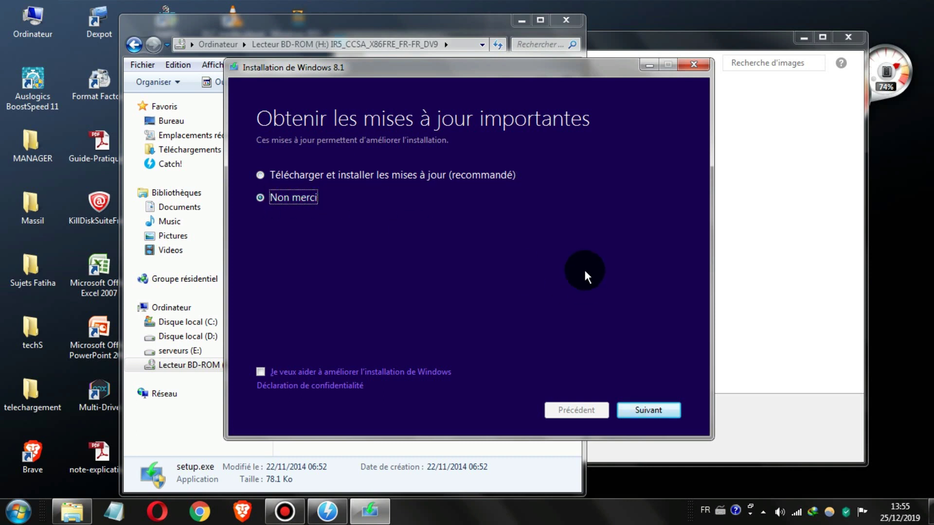
pyautogui.click(650, 410)
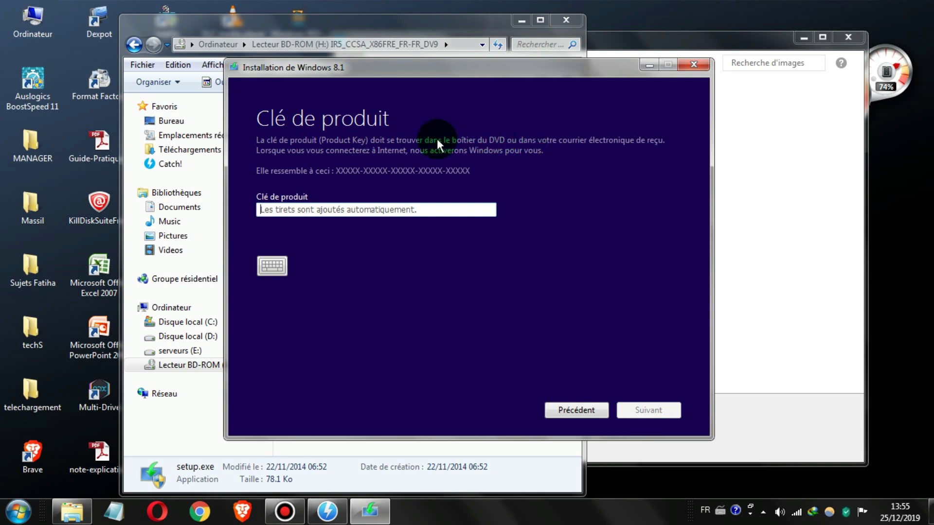
pyautogui.click(402, 200)
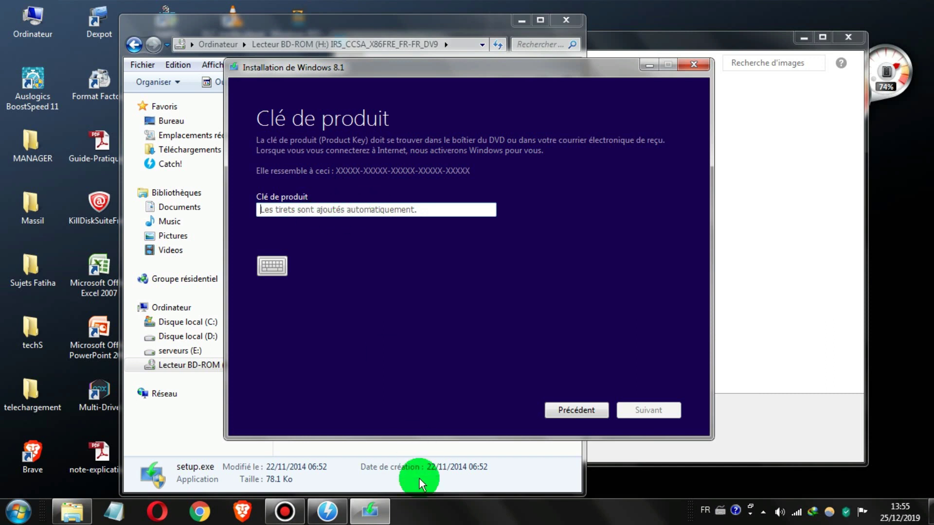
# Step: Find the list of Windows 8 Pro product keys on the itechgyan.com page in Chrome and copy its first key
pyautogui.click(458, 519)
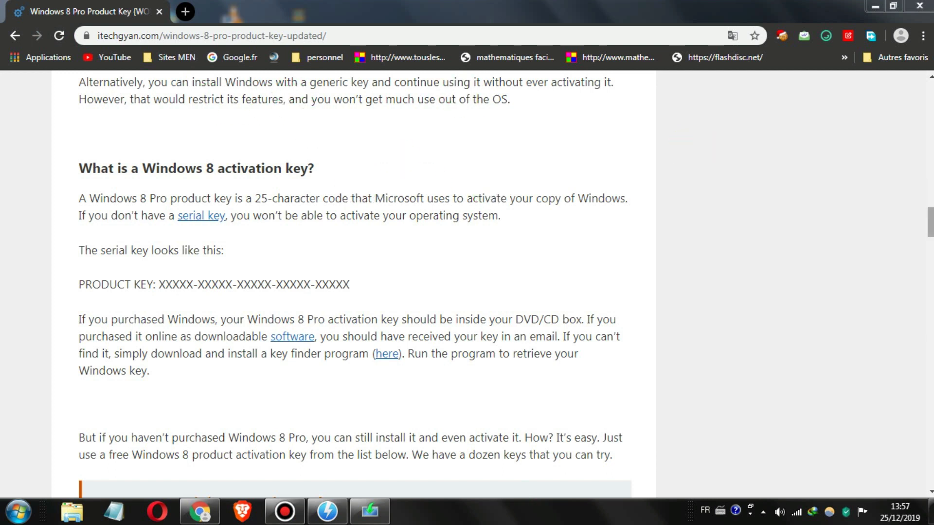
pyautogui.scroll(-15, 528, 253)
pyautogui.scroll(-6, 487, 248)
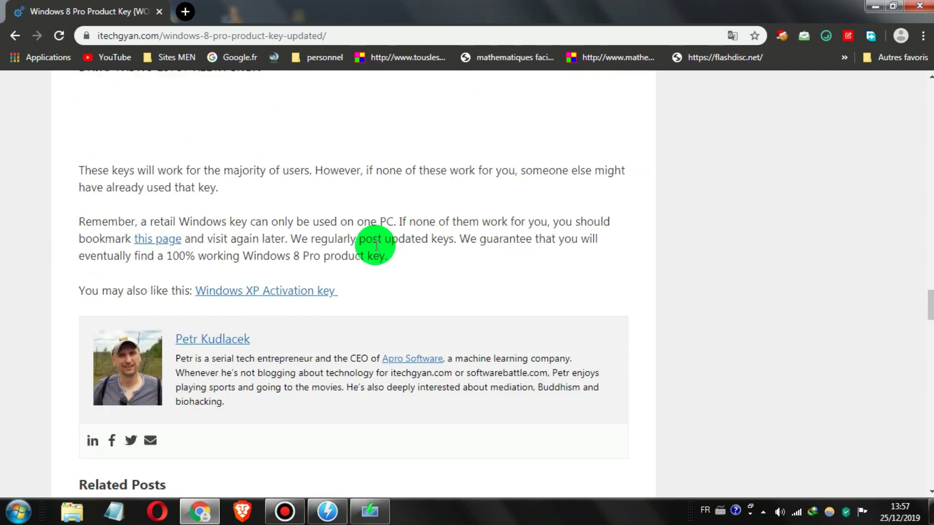
pyautogui.scroll(14, 292, 241)
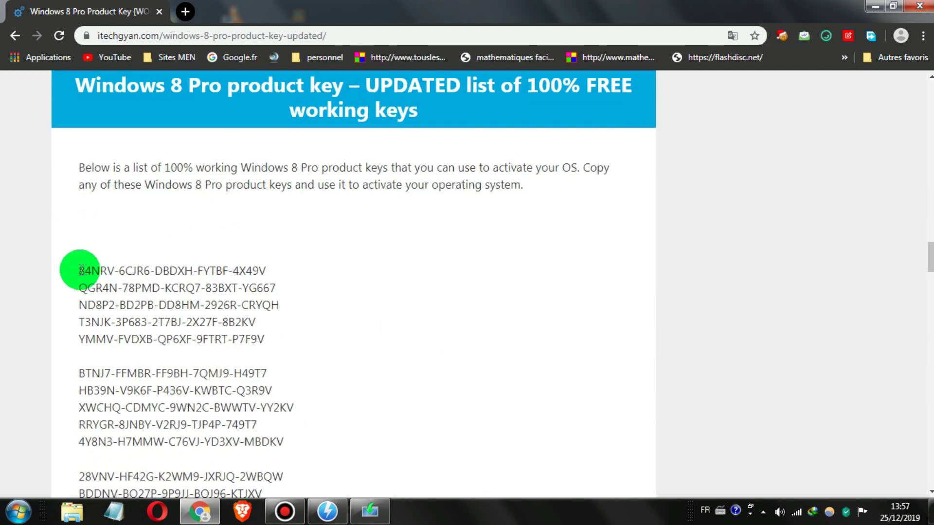
pyautogui.tripleClick(260, 270)
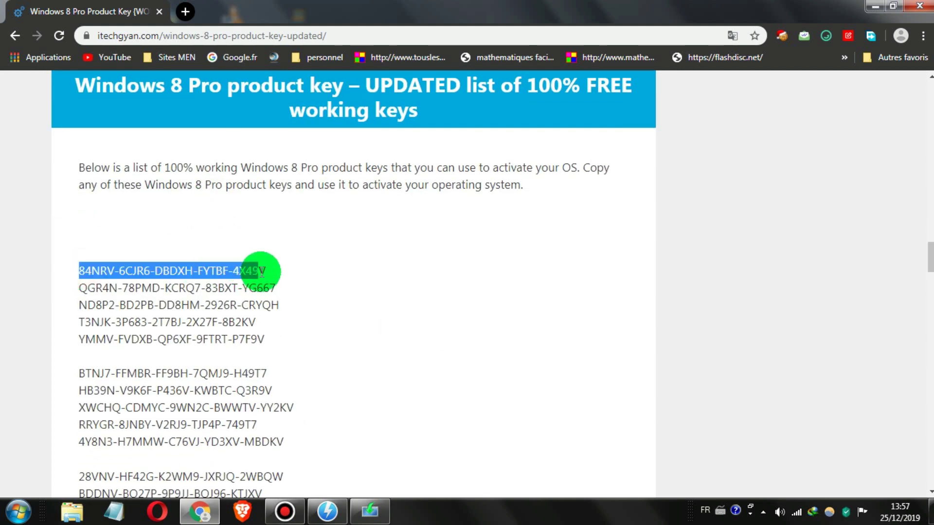
pyautogui.moveTo(267, 271); pyautogui.dragTo(79, 270)
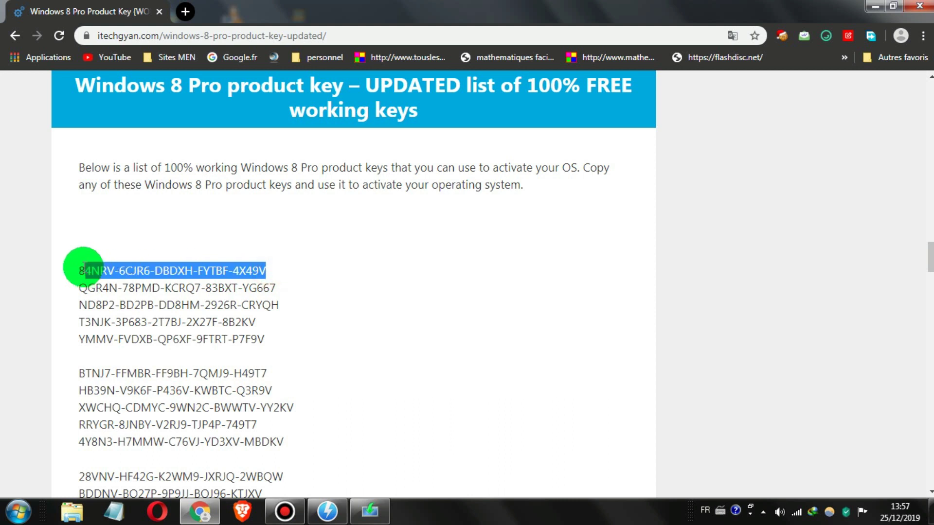
pyautogui.rightClick(100, 271)
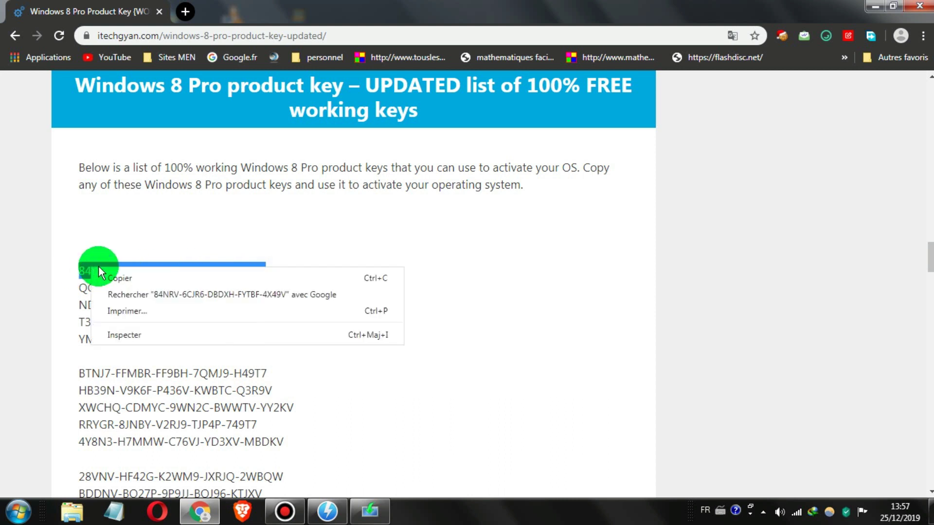
pyautogui.click(141, 278)
# Step: Switch back to the Windows 8.1 installer, paste the copied product key into the Clé de produit field and continue
pyautogui.click(369, 515)
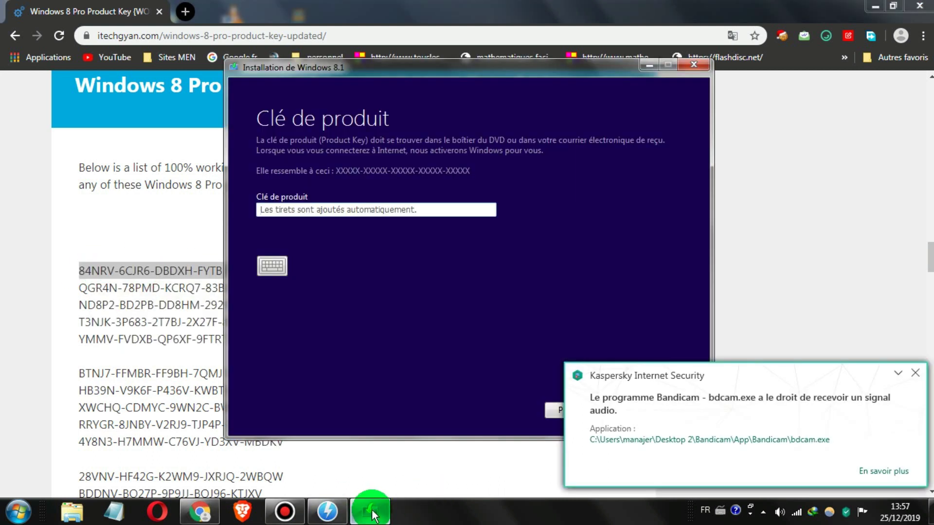
pyautogui.click(343, 210)
pyautogui.rightClick(343, 210)
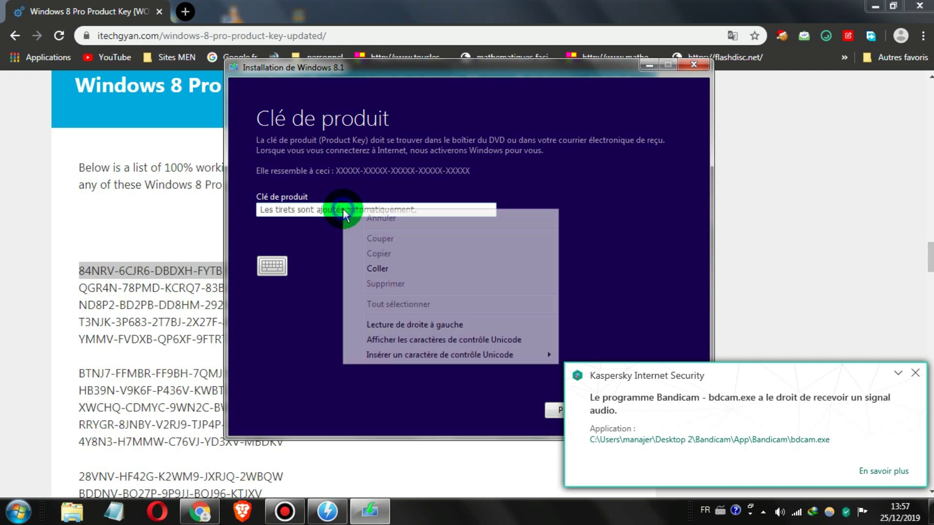
pyautogui.click(395, 267)
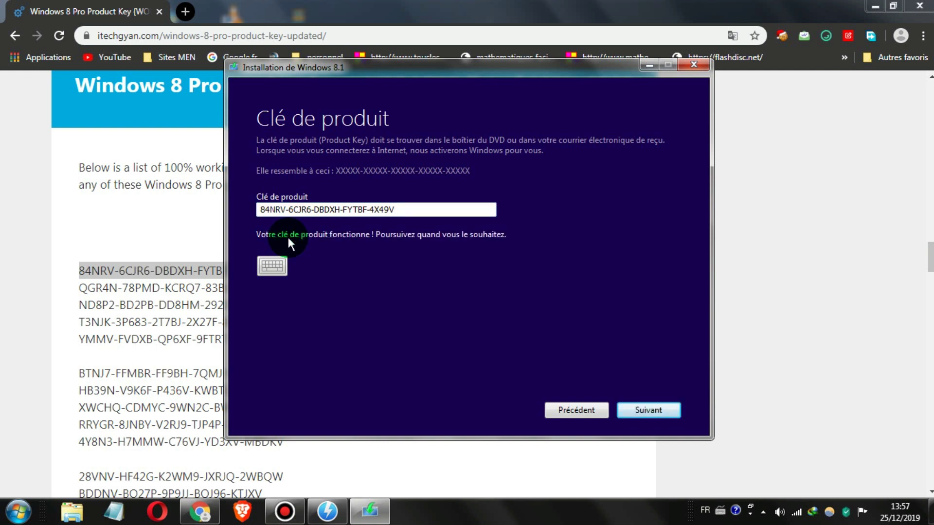
pyautogui.click(296, 201)
pyautogui.click(650, 410)
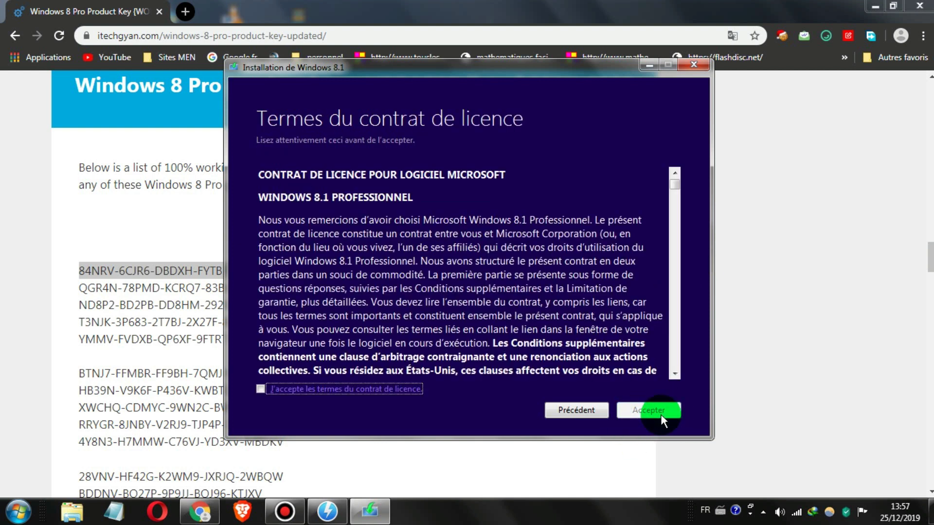
# Step: Agree to the Windows 8.1 Professionnel licence terms and accept the contract
pyautogui.click(317, 390)
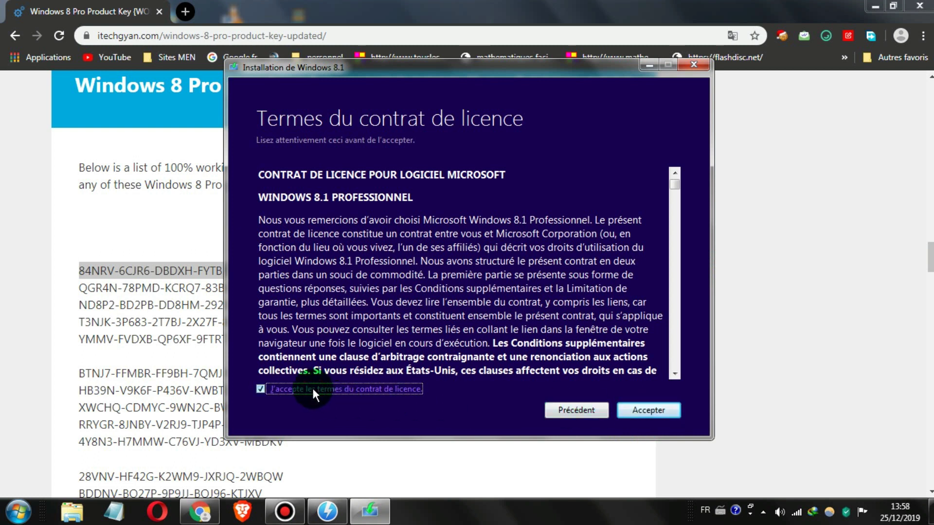
pyautogui.moveTo(675, 185); pyautogui.dragTo(656, 181)
pyautogui.click(636, 410)
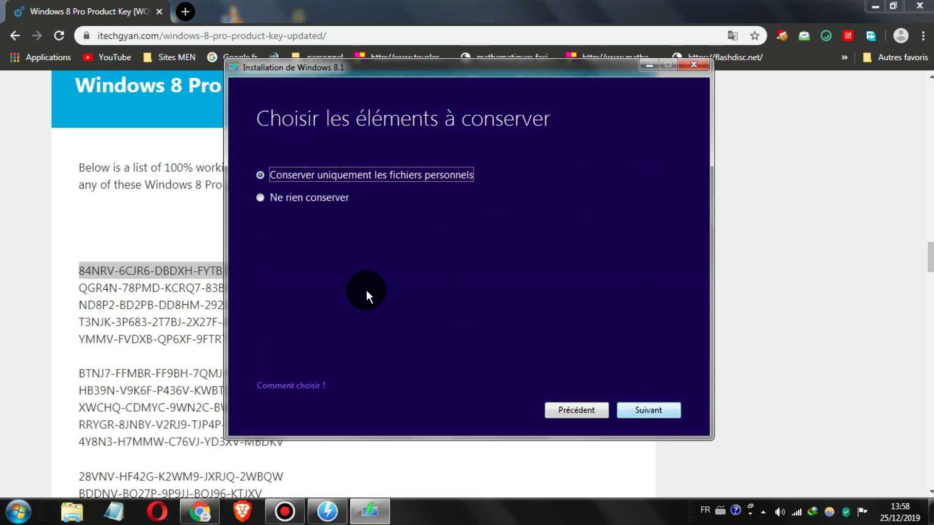
# Step: Choose to keep only personal files (Conserver uniquement les fichiers personnels) and continue to the readiness check
pyautogui.click(272, 199)
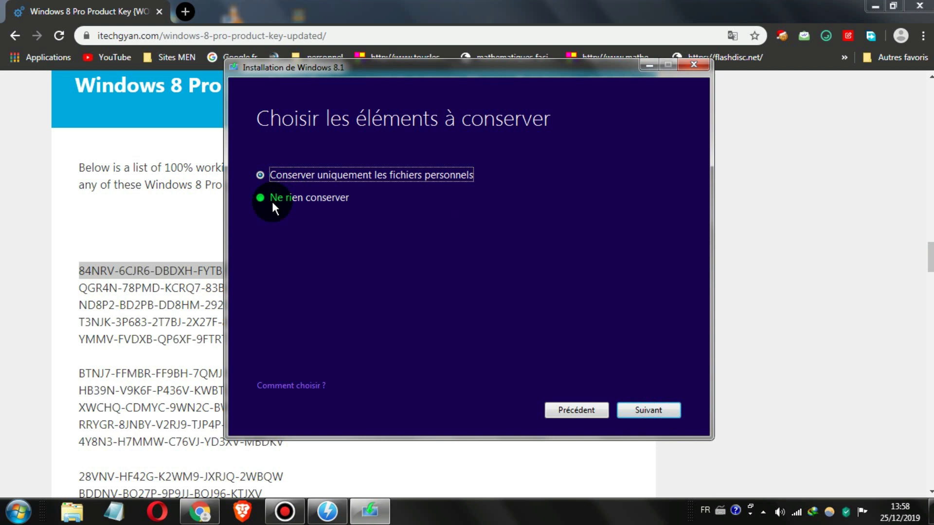
pyautogui.click(268, 176)
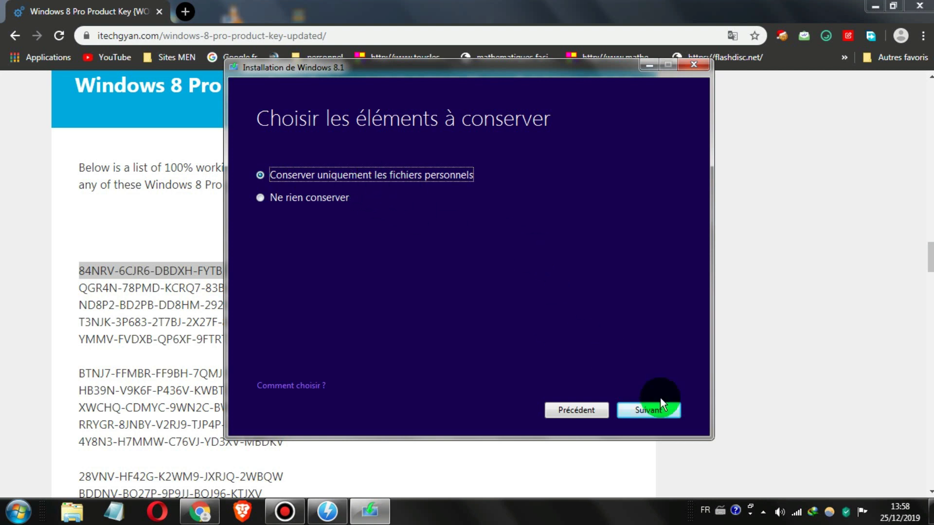
pyautogui.click(658, 411)
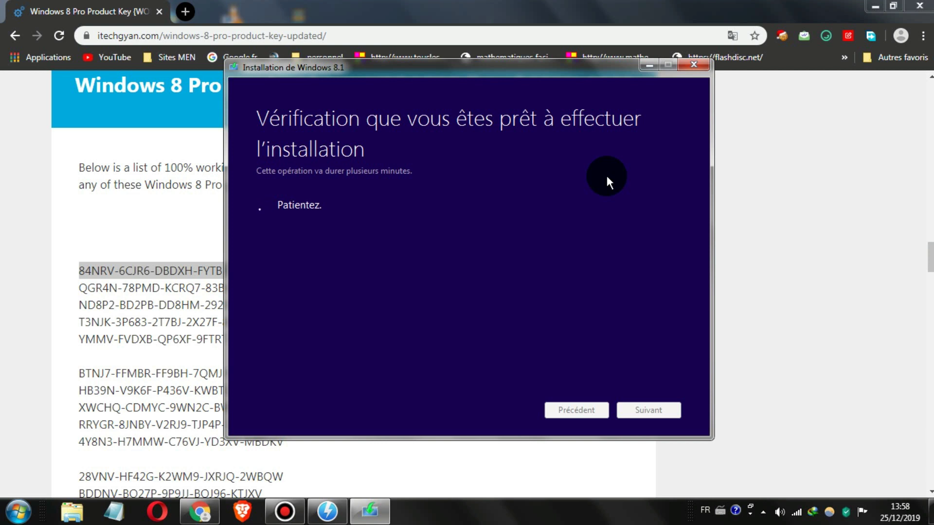
# Step: Bring the Windows 8.1 installer back to the front and start the installation
pyautogui.click(528, 519)
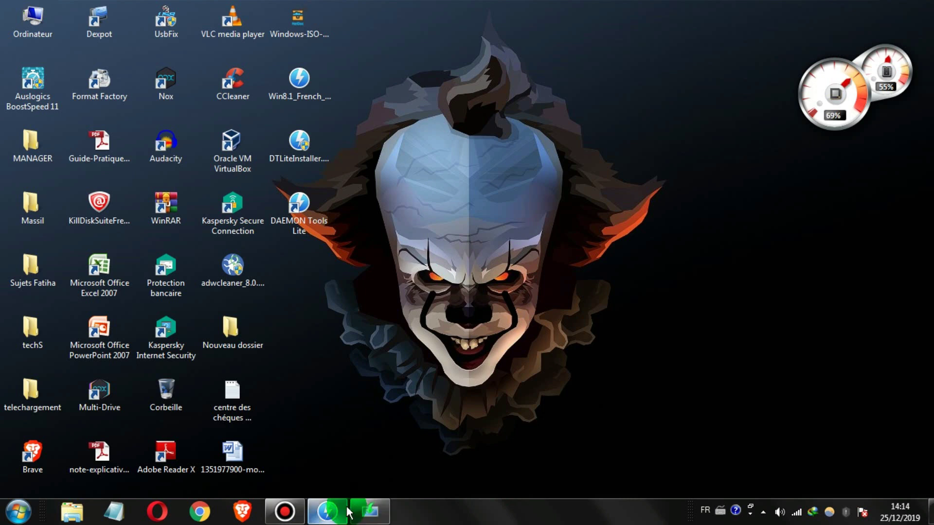
pyautogui.click(346, 511)
pyautogui.click(369, 511)
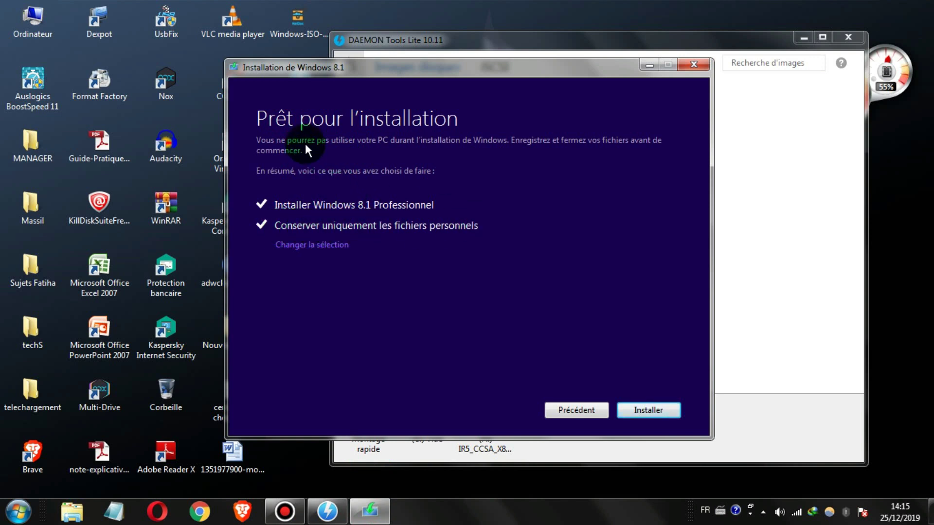
pyautogui.click(647, 410)
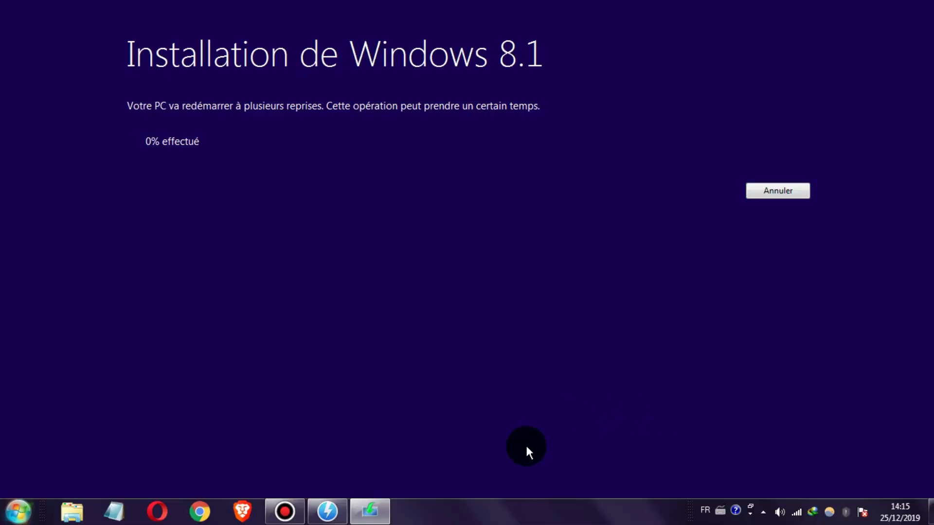
pyautogui.press('super')
pyautogui.click(495, 512)
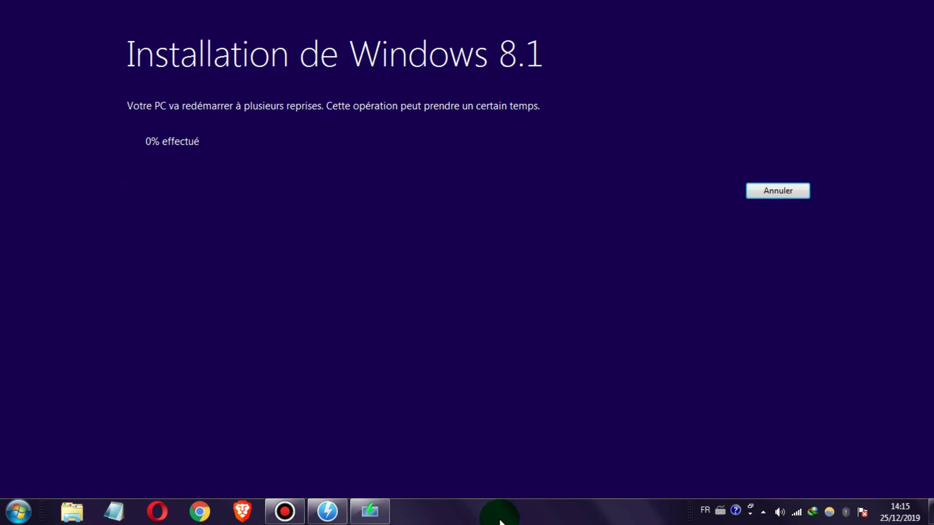